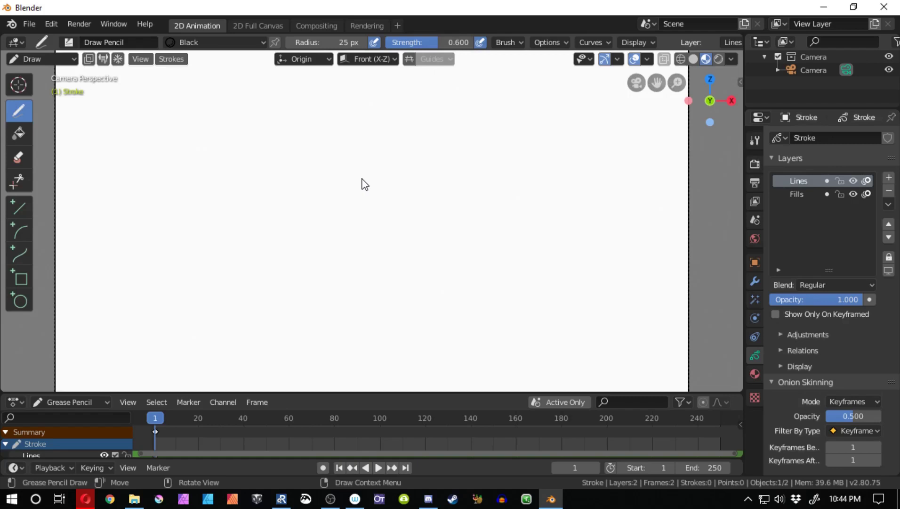
Draw a smiley face with a round head outline, two vertical line eyes and a curved smile
mouse_move(346, 95)
mouse_down()
mouse_move(432, 105)
mouse_move(446, 272)
mouse_move(228, 196)
mouse_move(393, 106)
mouse_up()
drag(389, 140, 392, 196)
drag(349, 135, 354, 213)
drag(433, 190, 307, 208)
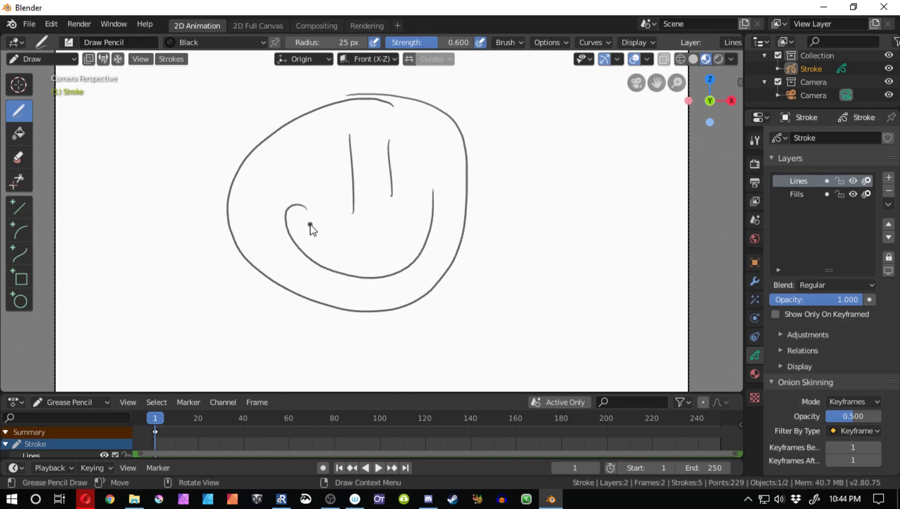
Switch to Object Mode and, in the top view, move the camera about 10.5 m in X and 12.3 m in Y, beside the drawing
mouse_move(386, 221)
middle_down()
mouse_move(488, 249)
mouse_move(362, 195)
middle_up()
key(Tab)
click(43, 59)
click(40, 75)
middle_drag(358, 264, 440, 274)
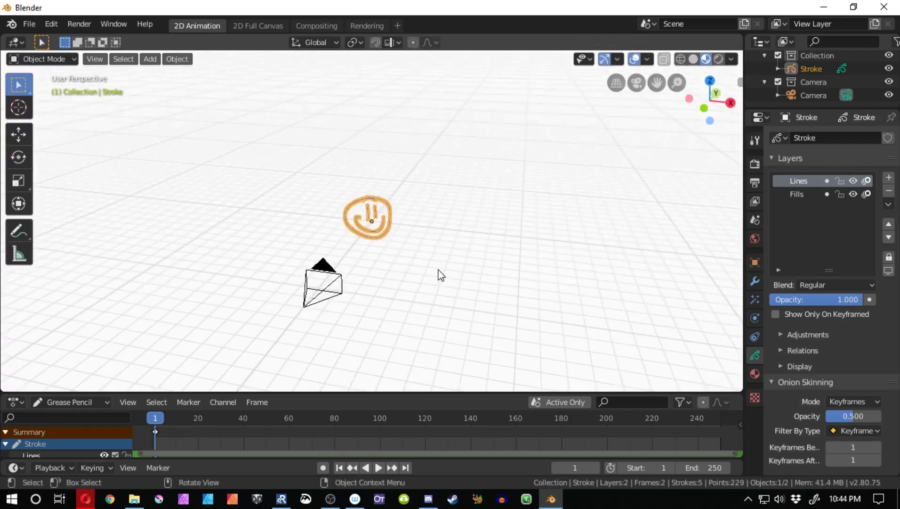
key(KP_7)
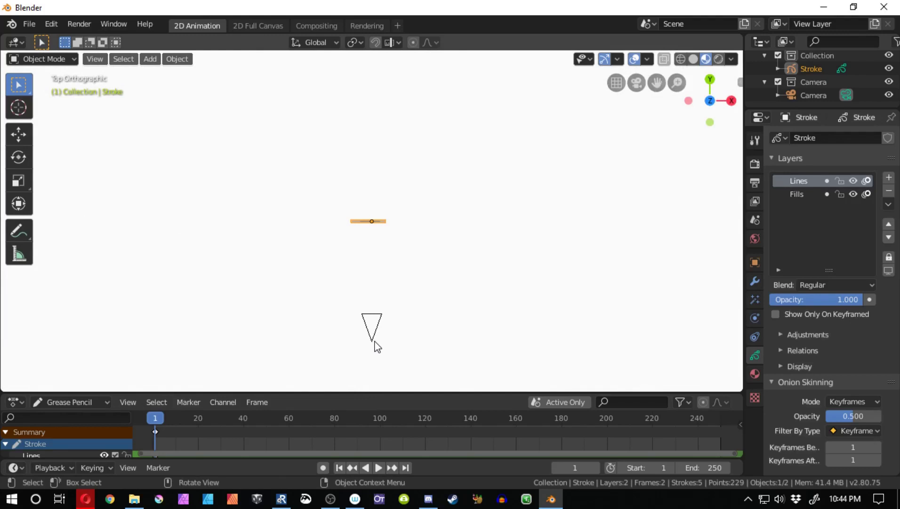
click(375, 346)
key(g)
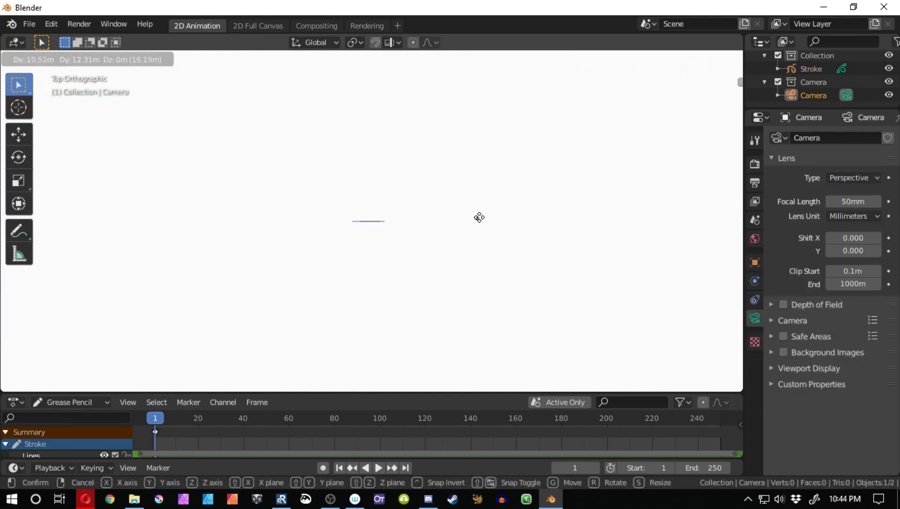
click(480, 217)
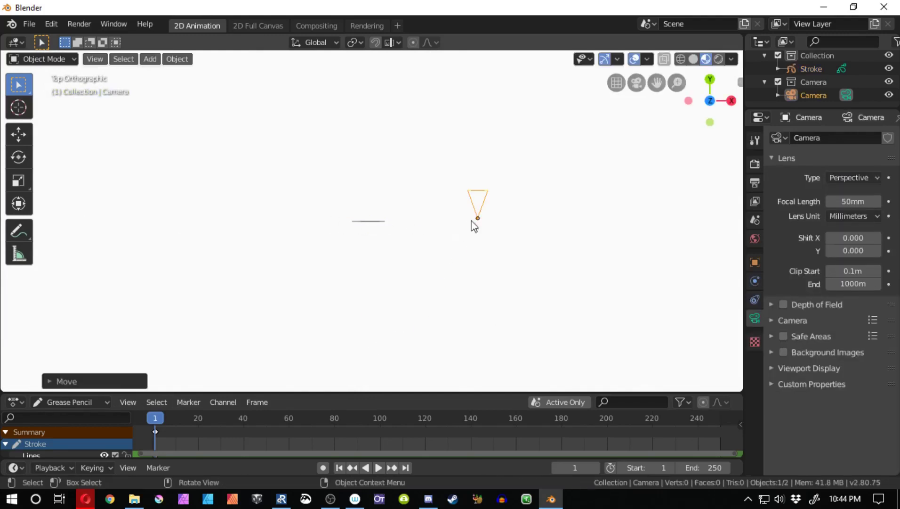
Rotate the camera 90 degrees to face the smiley drawing edge-on, and look through the camera
text(r)
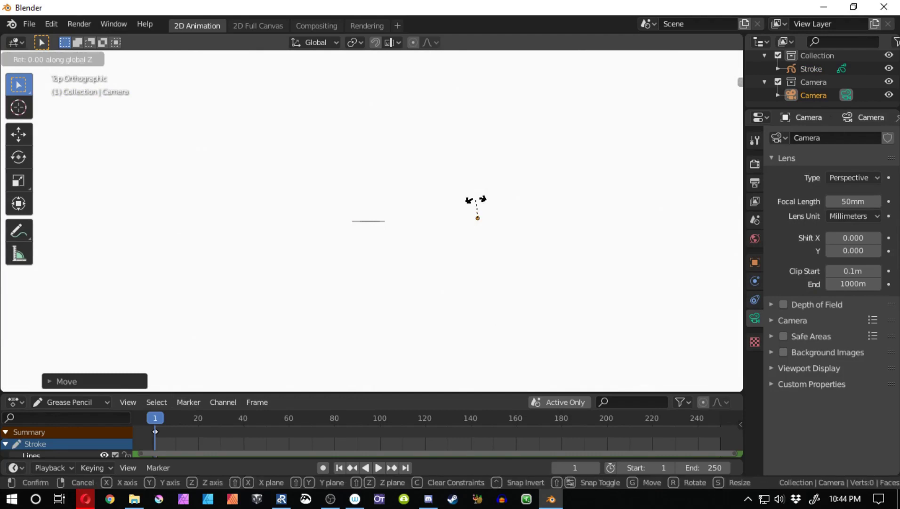
text(90)
key(Return)
scroll(500, 267, up, 3)
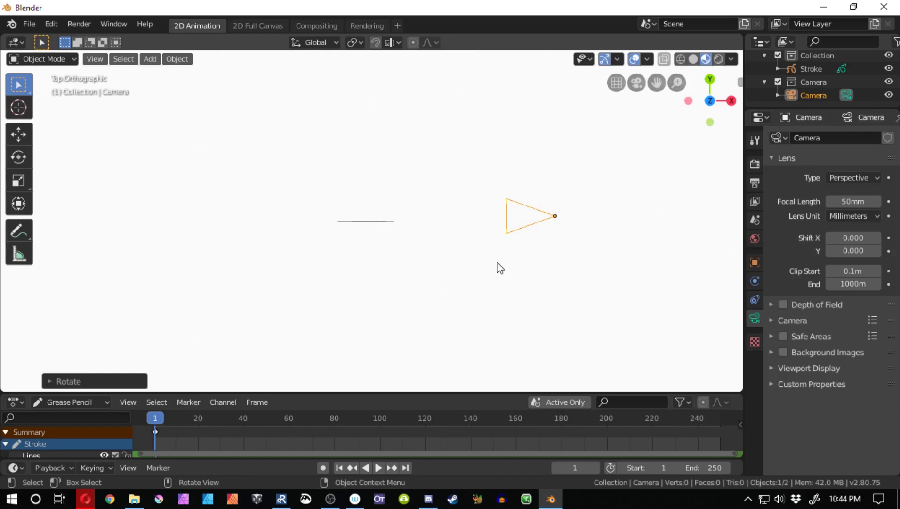
mouse_move(493, 279)
middle_down()
mouse_move(471, 226)
mouse_move(496, 153)
mouse_move(374, 323)
middle_up()
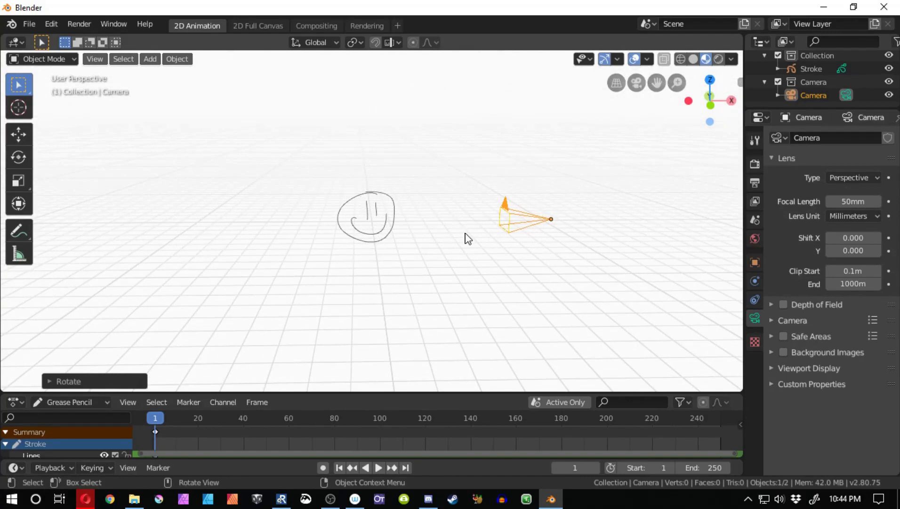
key(KP_0)
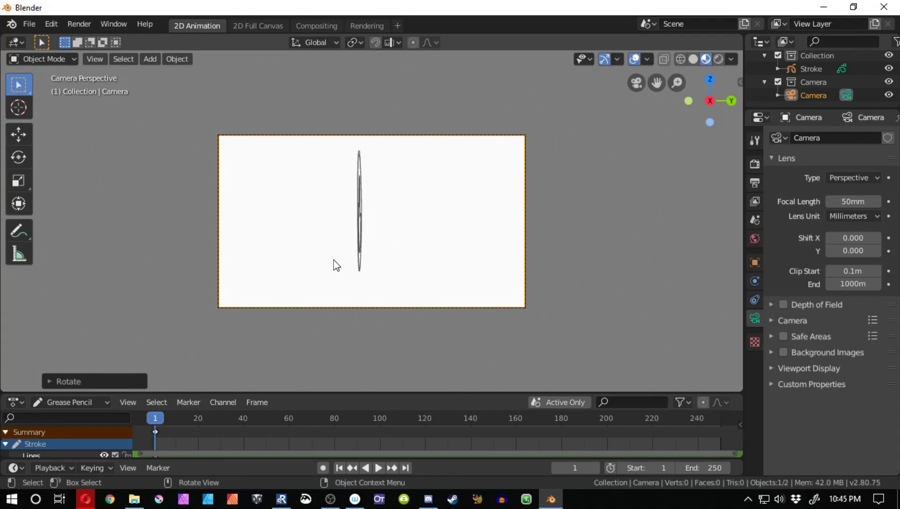
Select the Stroke object, switch to Draw mode and sketch a freehand rectangle behind the smiley face in the top view
middle_drag(335, 276, 421, 296)
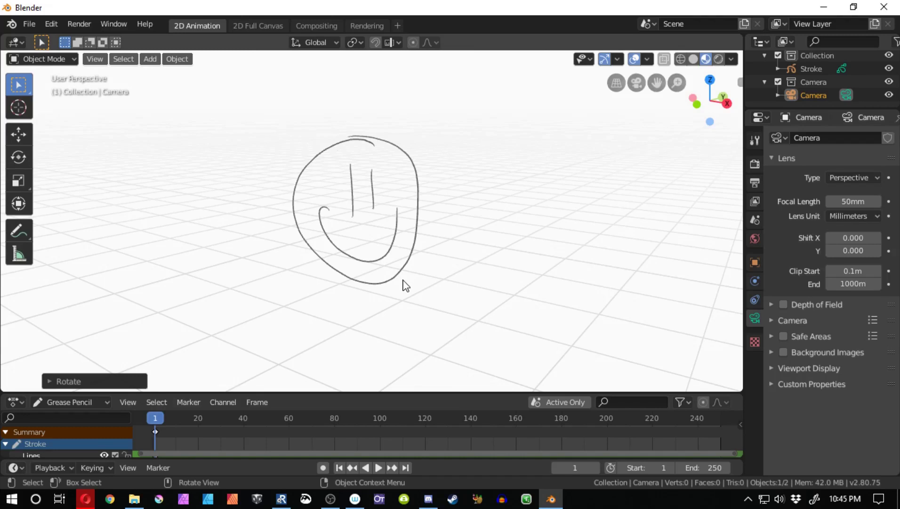
scroll(403, 285, down, 2)
mouse_move(414, 271)
middle_down()
mouse_move(392, 280)
mouse_move(414, 255)
mouse_move(416, 365)
mouse_move(403, 6)
mouse_move(419, 85)
mouse_move(403, 47)
middle_up()
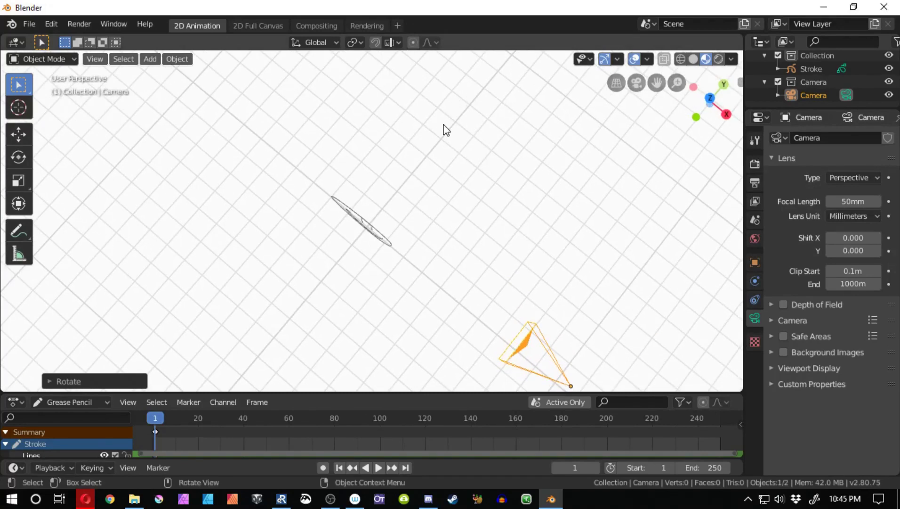
click(56, 59)
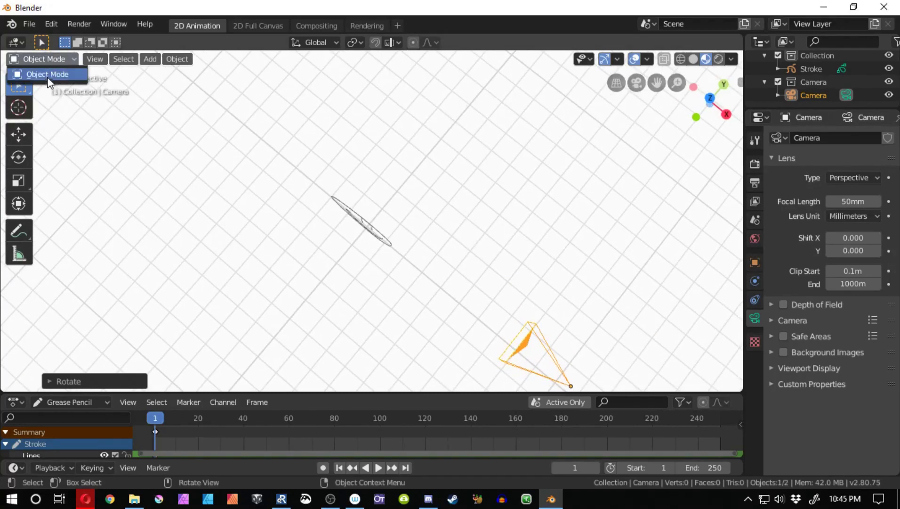
click(49, 58)
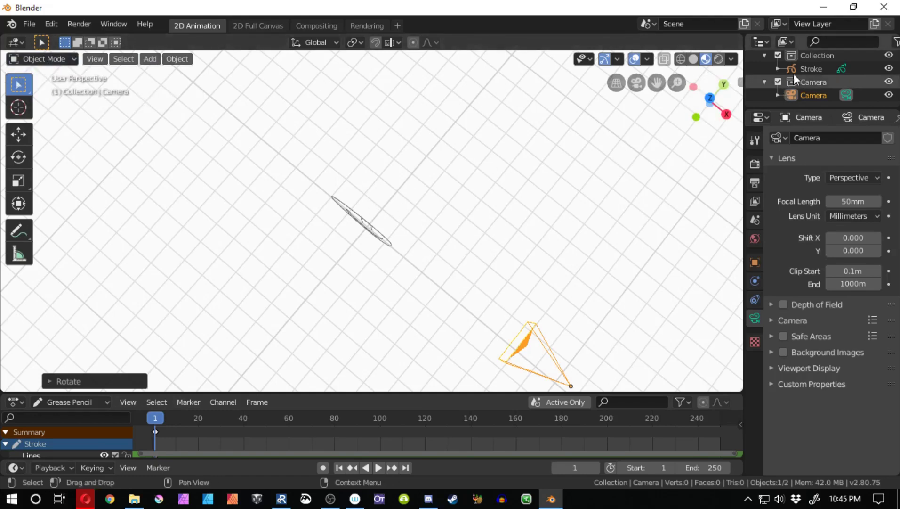
click(808, 69)
click(45, 59)
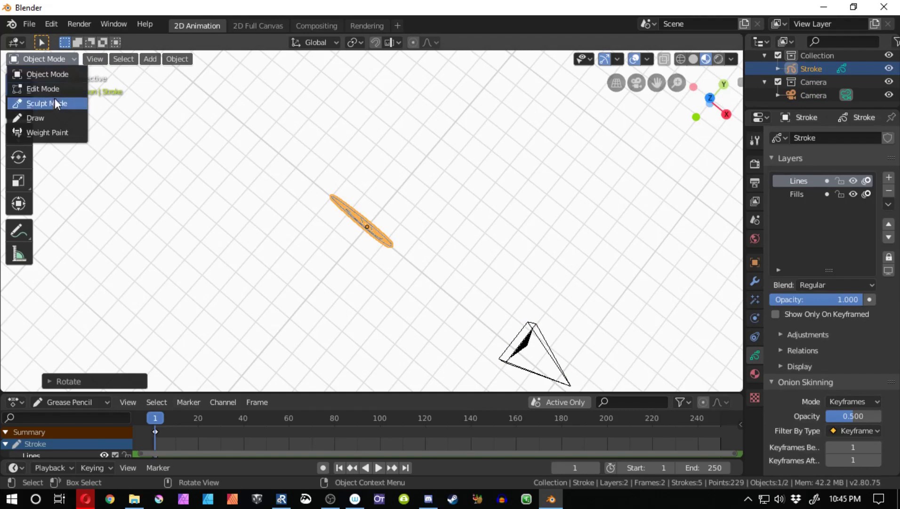
click(55, 117)
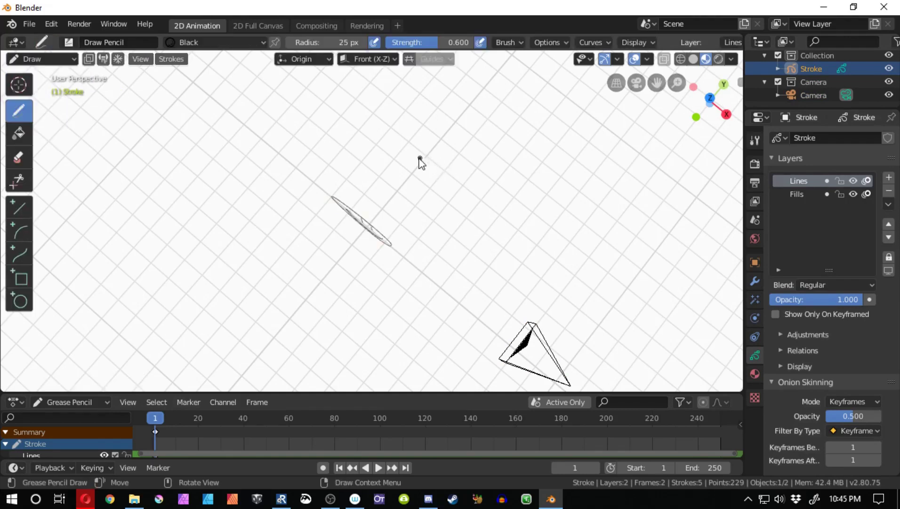
key(KP_7)
mouse_move(403, 180)
mouse_down()
mouse_move(331, 175)
mouse_move(336, 123)
mouse_move(407, 121)
mouse_move(400, 179)
mouse_up()
In Edit Mode, select the whole rectangle stroke, duplicate it and raise the copy just over 2 m along Z
middle_drag(400, 175, 330, 142)
click(41, 59)
click(39, 88)
click(447, 240)
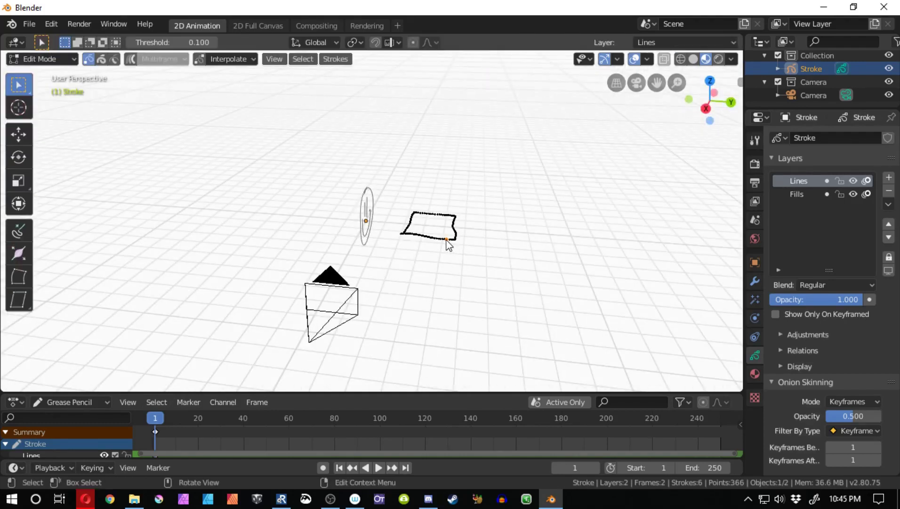
key(l)
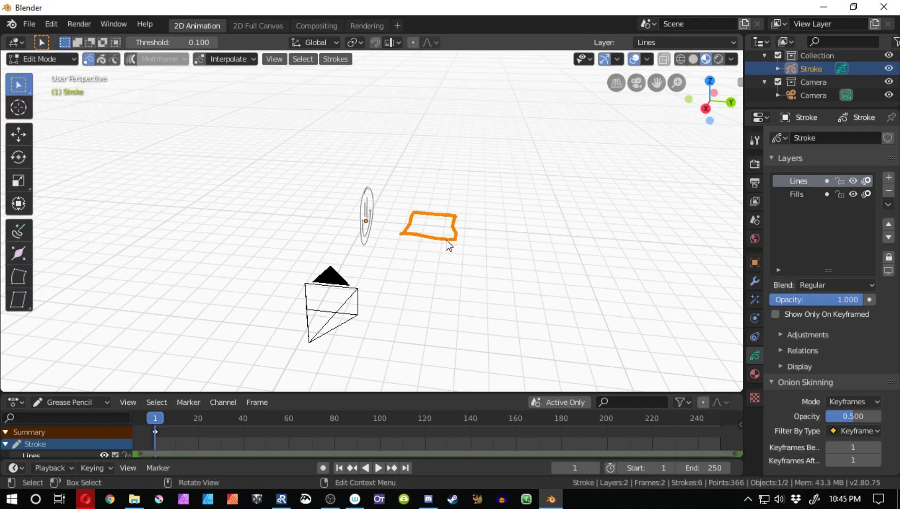
key(g)
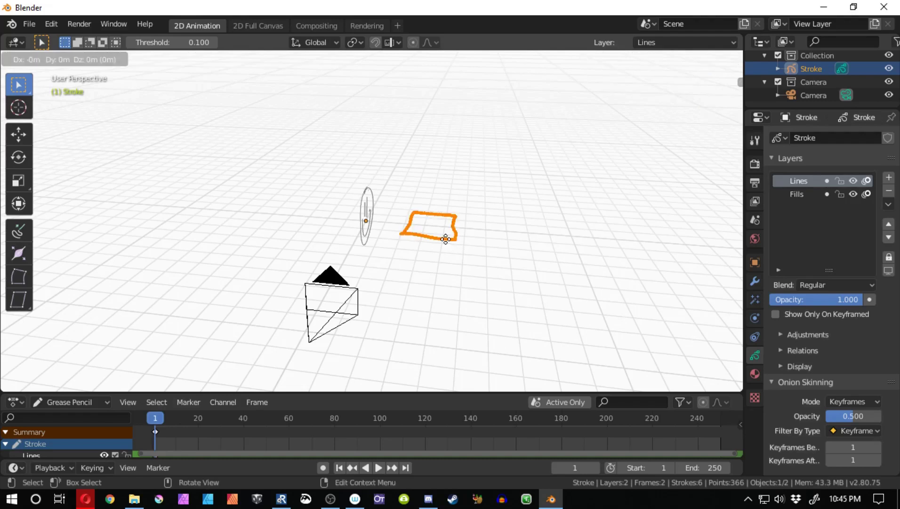
key(z)
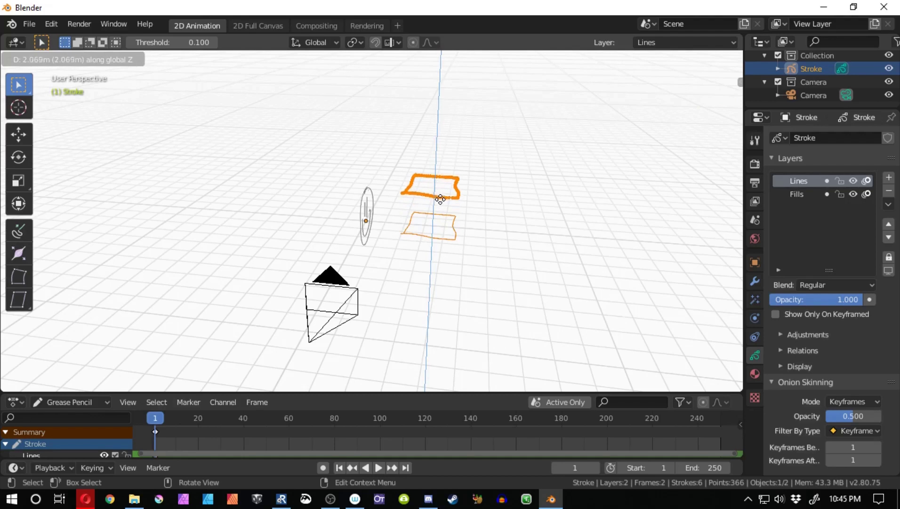
click(445, 194)
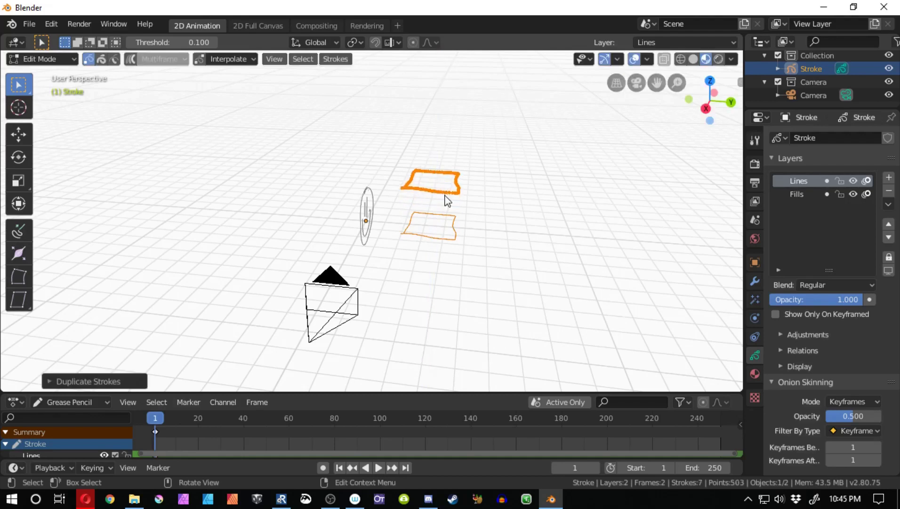
Return to Draw mode and sketch four vertical lines beside the smiley face in the front view
middle_drag(463, 263, 467, 238)
click(41, 58)
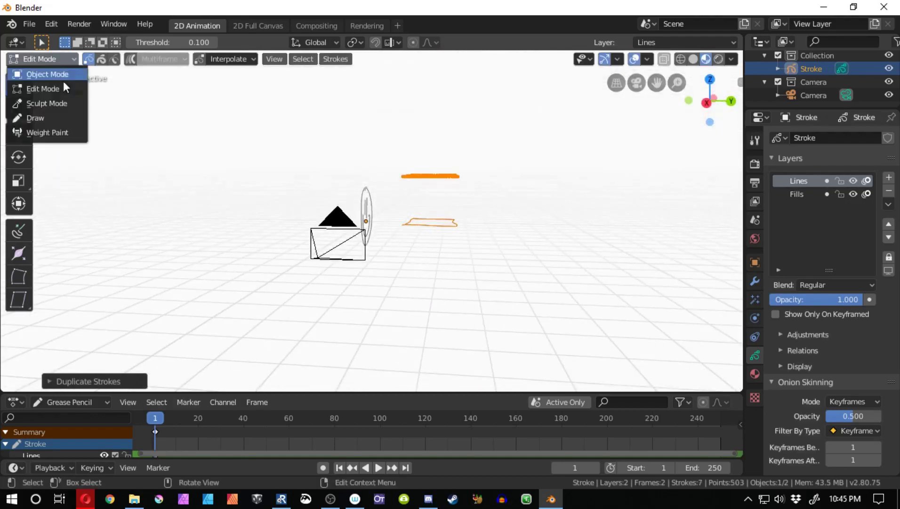
click(47, 119)
key(KP_1)
key(KP_1)
drag(431, 142, 431, 212)
drag(443, 140, 441, 219)
mouse_move(459, 148)
mouse_down()
mouse_move(455, 211)
mouse_move(468, 208)
mouse_up()
In Edit Mode, select the vertical line nearest the smiley face and move it to the rectangle's back-left corner in the top view
mouse_move(579, 195)
middle_down()
mouse_move(435, 213)
mouse_move(410, 235)
mouse_move(391, 234)
mouse_move(404, 252)
middle_up()
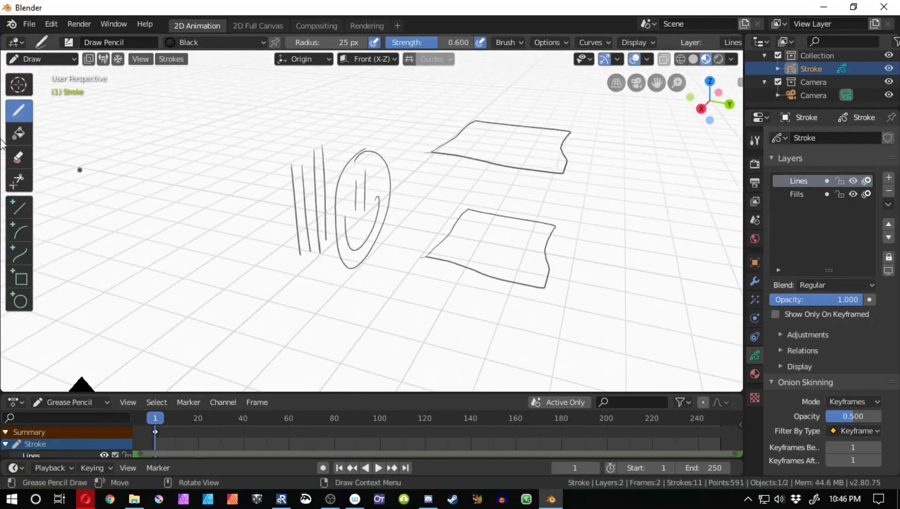
click(39, 58)
click(37, 74)
click(38, 58)
click(59, 89)
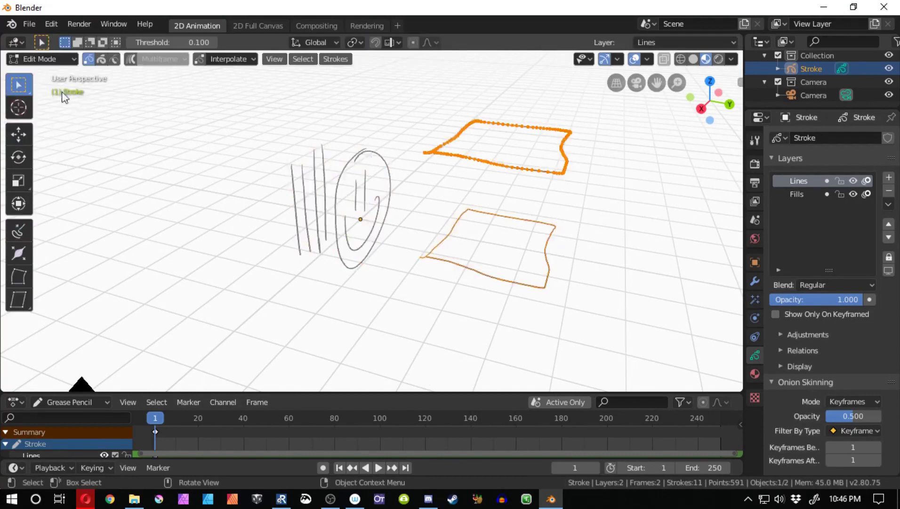
click(325, 190)
key(l)
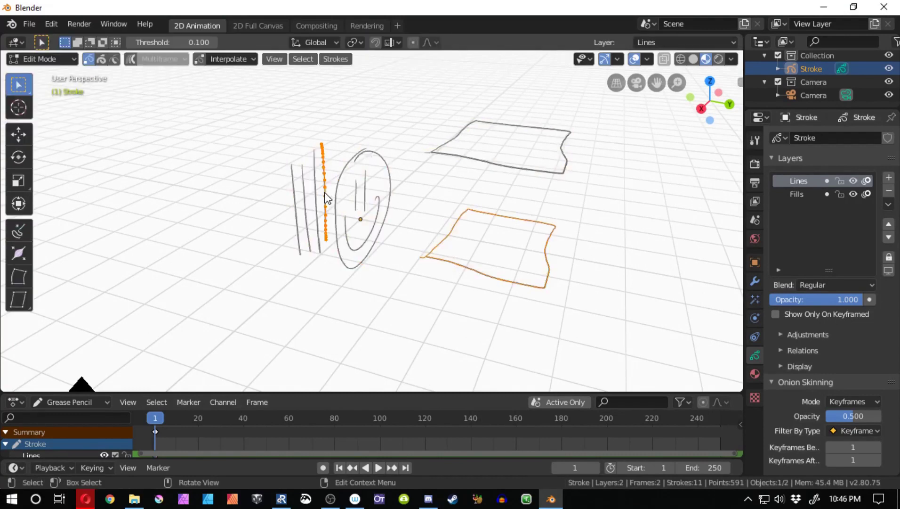
key(KP_7)
middle_drag(326, 196, 414, 213)
key(KP_7)
key(g)
click(341, 155)
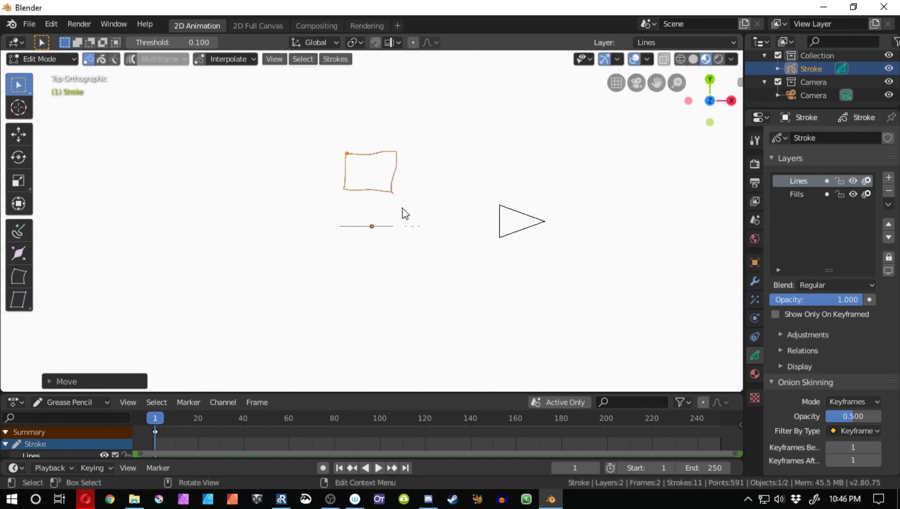
Move the remaining three vertical lines one by one to the rectangle's other three corners in the top view
drag(413, 228, 402, 231)
click(404, 231)
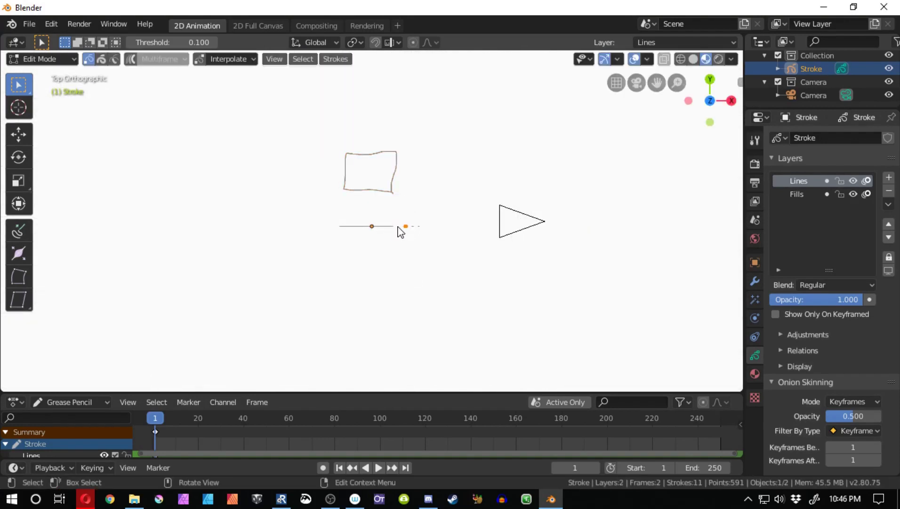
key(g)
click(395, 157)
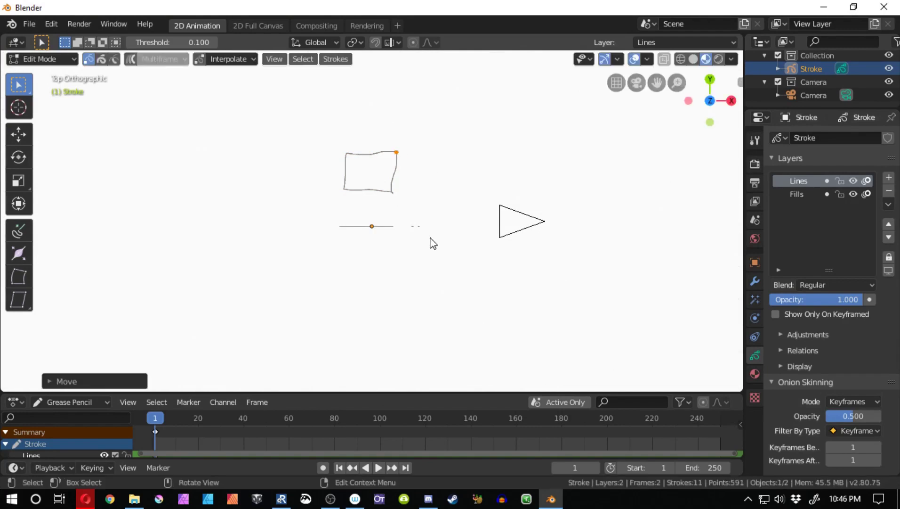
click(413, 228)
key(g)
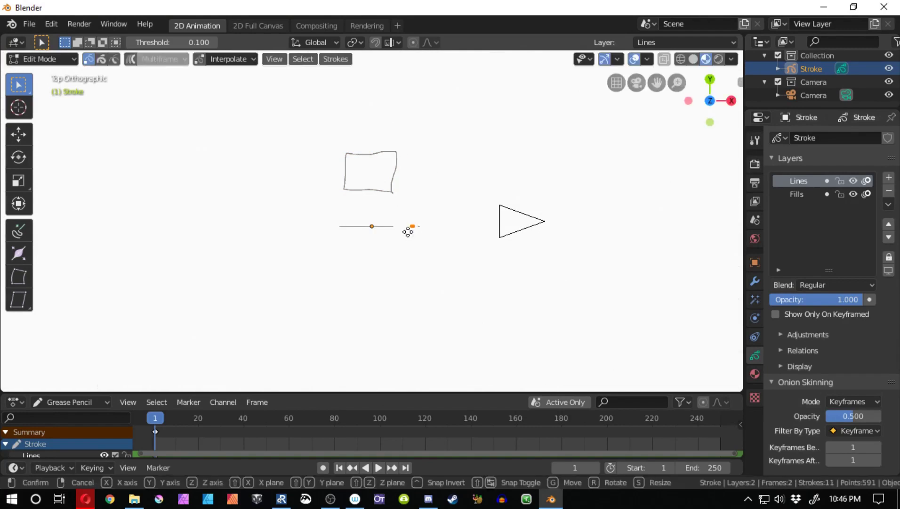
click(336, 189)
drag(428, 221, 413, 250)
key(g)
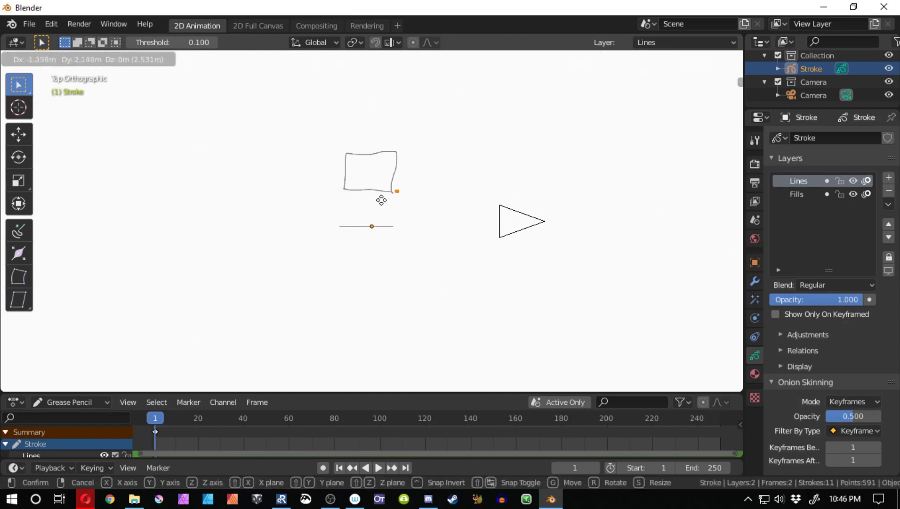
click(377, 201)
Return to Object Mode and add a mesh cube to the scene at the smiley face
mouse_move(397, 245)
middle_down()
mouse_move(282, 135)
mouse_move(541, 248)
mouse_move(561, 231)
mouse_move(446, 209)
mouse_move(254, 220)
middle_up()
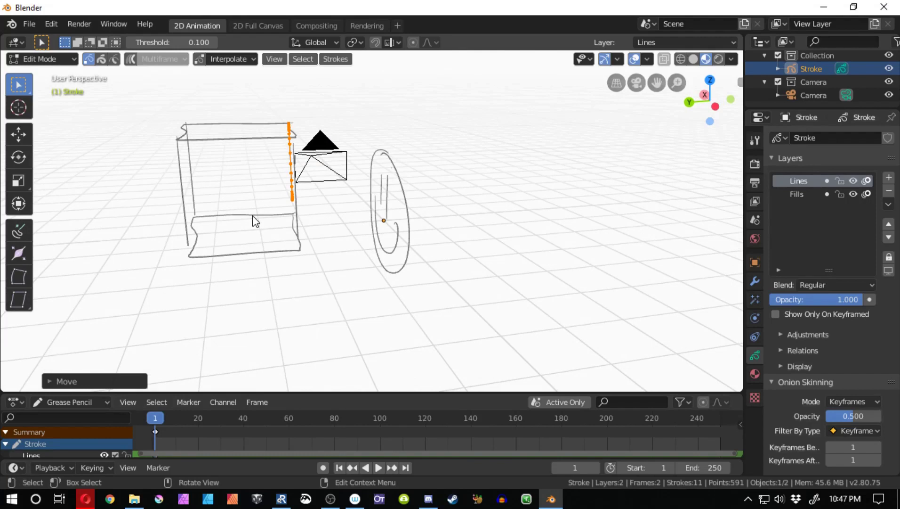
middle_drag(365, 184, 315, 201)
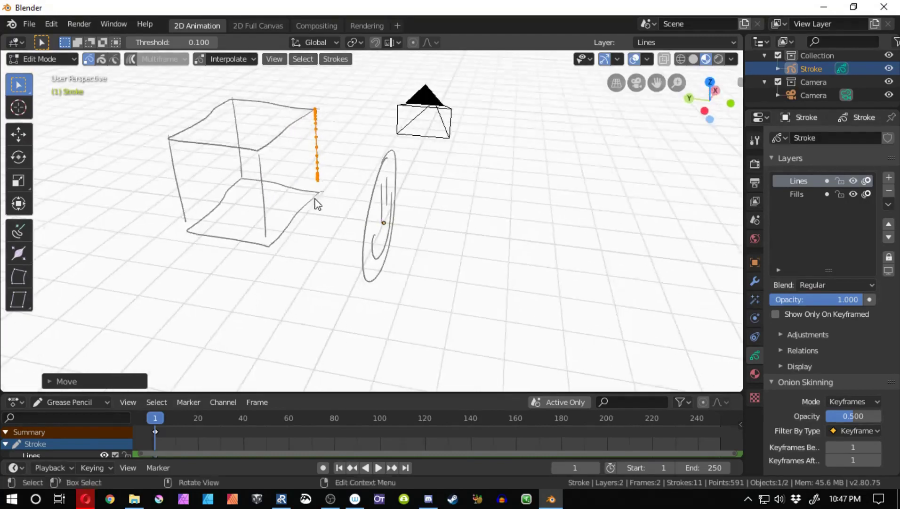
click(64, 59)
click(60, 76)
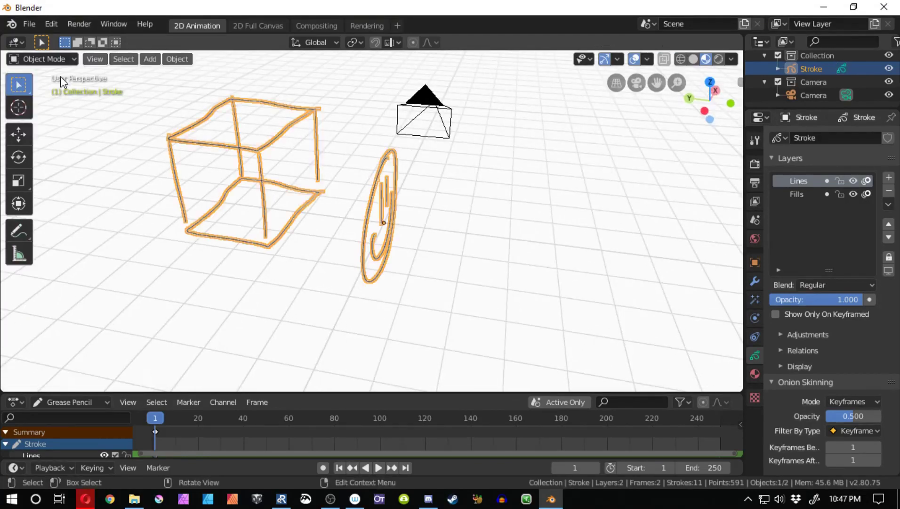
click(150, 58)
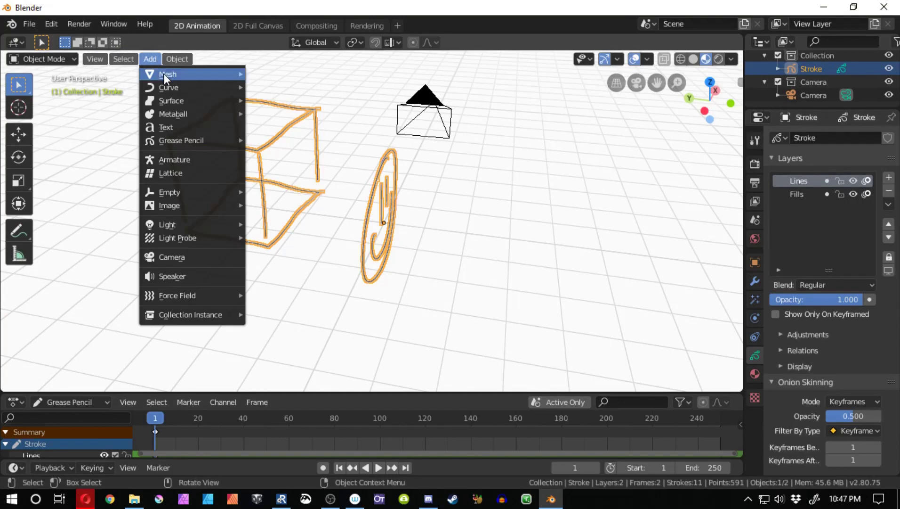
mouse_move(164, 73)
click(281, 88)
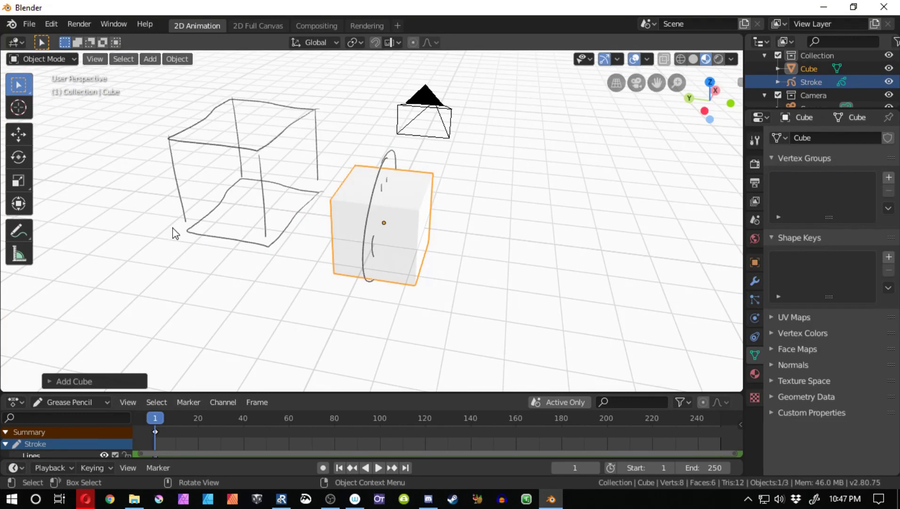
middle_drag(403, 251, 307, 237)
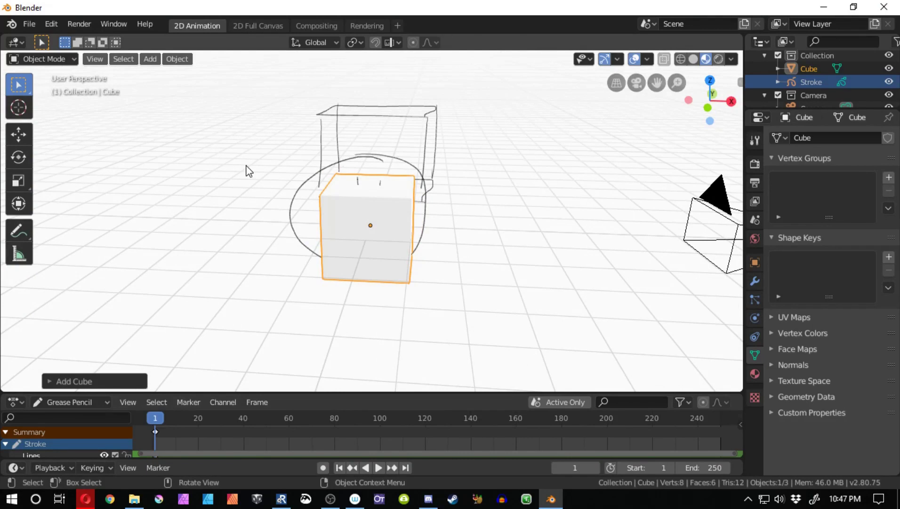
Delete the mesh cube and clear the selection in the scene
key(Delete)
mouse_move(410, 135)
middle_down()
mouse_move(486, 223)
mouse_move(514, 136)
mouse_move(434, 185)
middle_up()
mouse_move(365, 115)
mouse_down()
mouse_move(413, 160)
mouse_move(528, 211)
mouse_move(542, 190)
mouse_up()
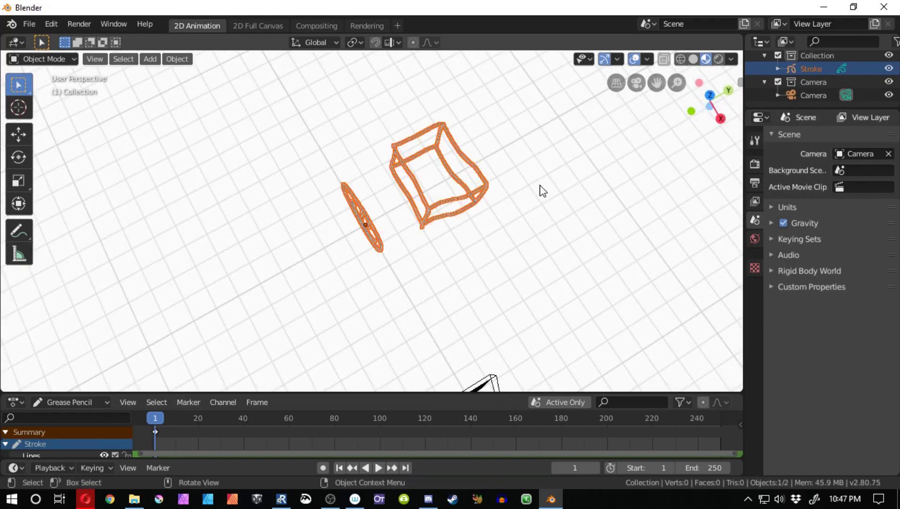
key(alt+a)
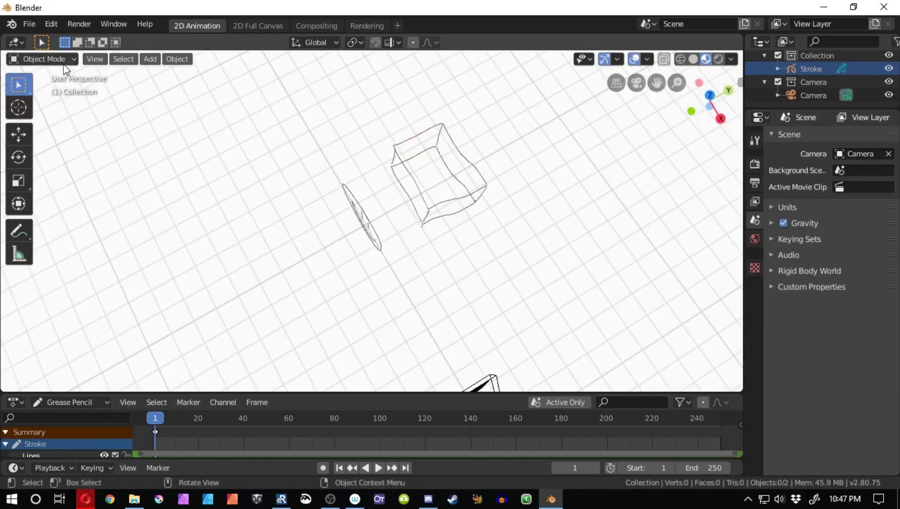
Select the grease pencil drawing and switch it to Edit Mode
click(425, 197)
click(66, 59)
click(72, 84)
Select all strokes of the hand-drawn box and dissolve them, keeping the smiley face
mouse_move(517, 128)
middle_down()
mouse_move(513, 179)
mouse_move(414, 173)
middle_up()
drag(414, 173, 482, 303)
shift+click(403, 240)
shift+drag(485, 169, 539, 252)
key(x)
click(477, 244)
mouse_move(476, 243)
middle_down()
mouse_move(583, 195)
mouse_move(452, 246)
mouse_move(366, 222)
mouse_move(385, 224)
middle_up()
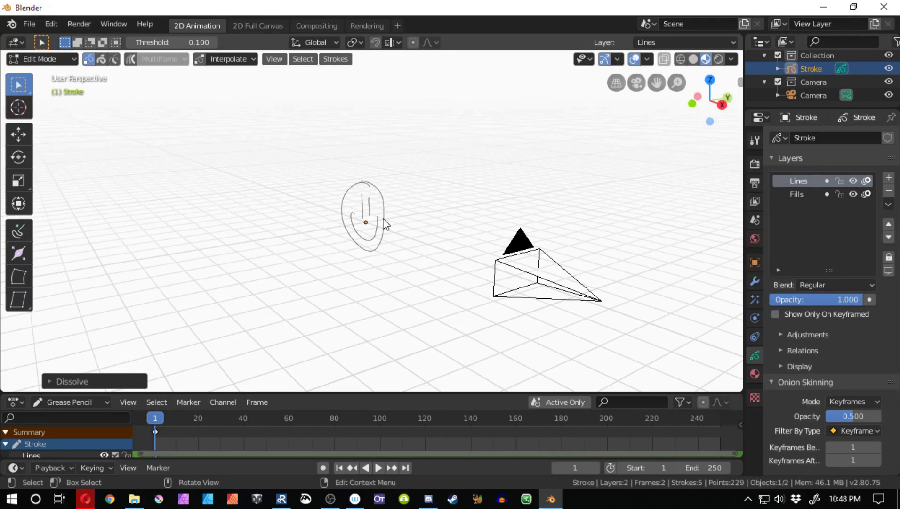
Undo the dissolve and the earlier edits, stepping back until the drawing has the smiley face and the two rectangles
mouse_move(391, 224)
middle_down()
mouse_move(424, 251)
mouse_move(359, 198)
middle_up()
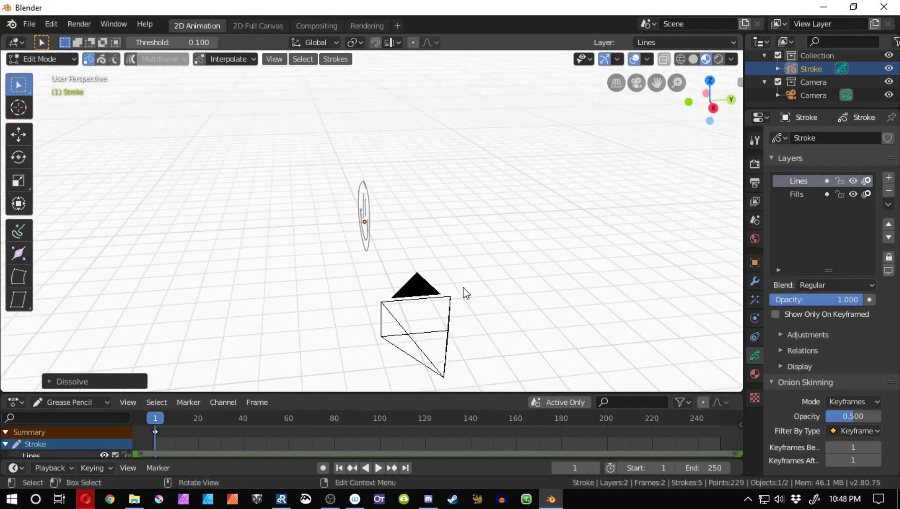
scroll(500, 257, down, 7)
key(ctrl+z)
key(ctrl+shift+z)
key(ctrl+shift+z)
key(ctrl+z)
key(ctrl+z)
key(ctrl+z)
key(ctrl+z)
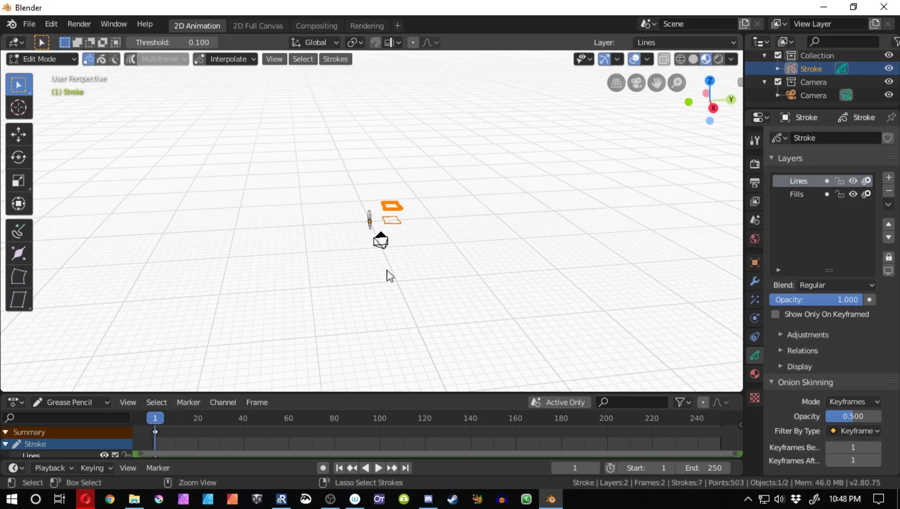
Select both rectangles beside the smiley face and dissolve them
scroll(390, 276, up, 5)
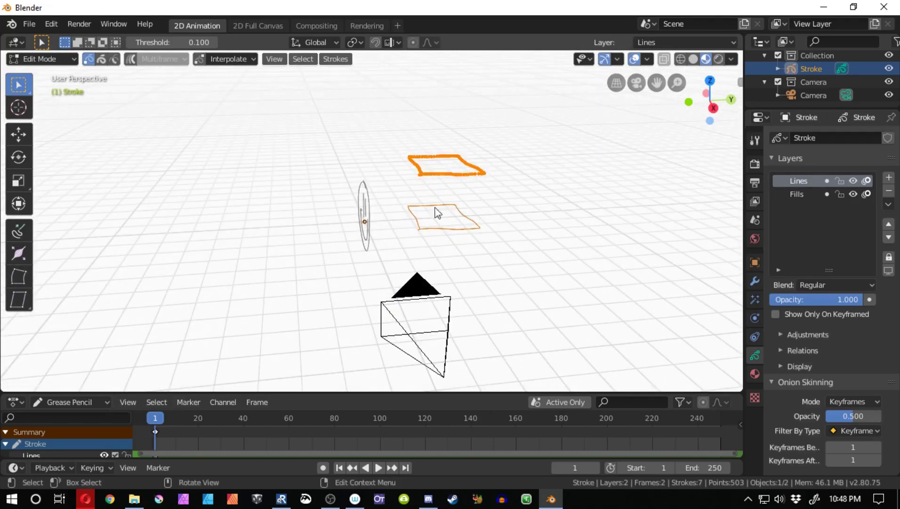
drag(396, 132, 518, 249)
key(x)
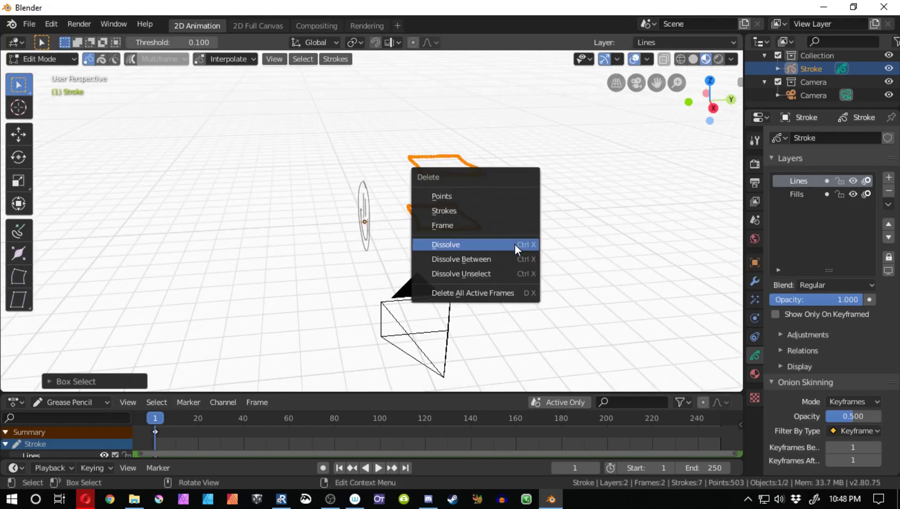
click(515, 244)
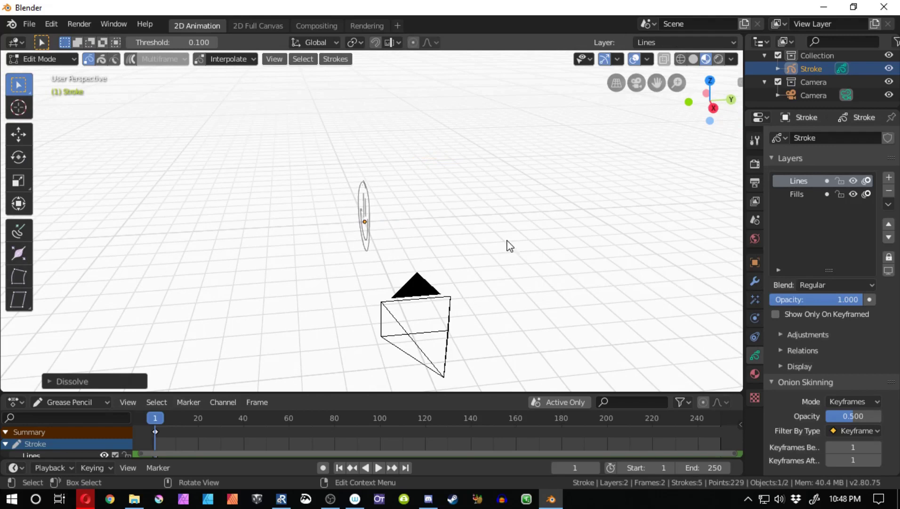
Select all strokes of the smiley face
mouse_move(510, 245)
middle_down()
mouse_move(426, 246)
mouse_move(523, 301)
mouse_move(606, 143)
middle_up()
mouse_move(396, 274)
middle_down()
mouse_move(412, 258)
mouse_move(400, 207)
middle_up()
drag(415, 173, 304, 283)
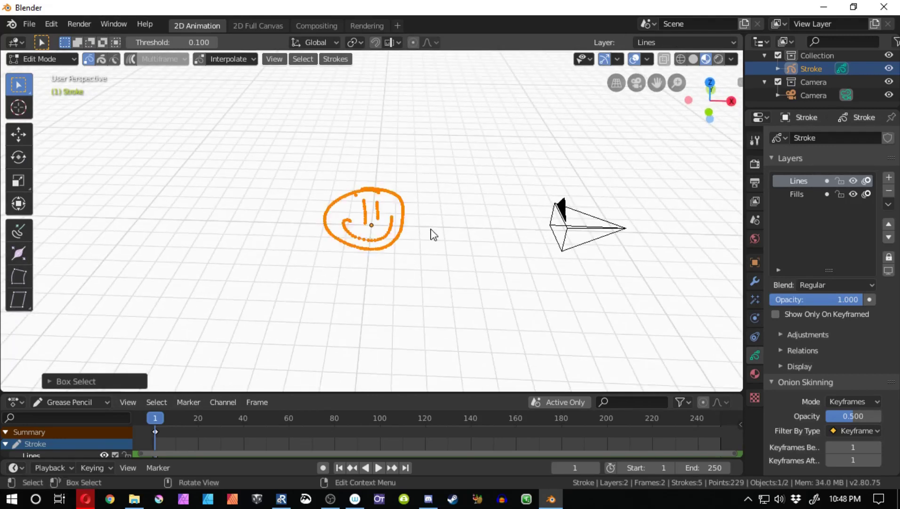
middle_drag(433, 234, 635, 241)
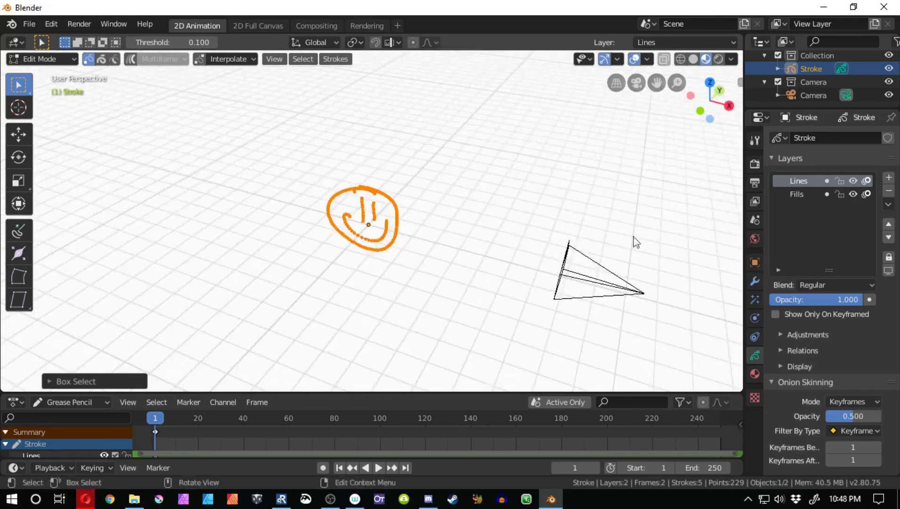
Add a Damped Track object constraint to the grease pencil drawing and widen the properties area
click(755, 338)
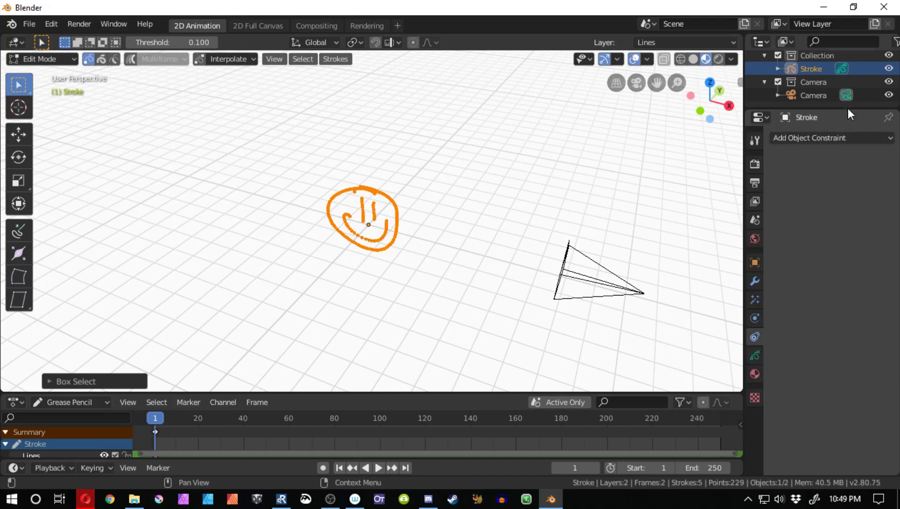
click(839, 137)
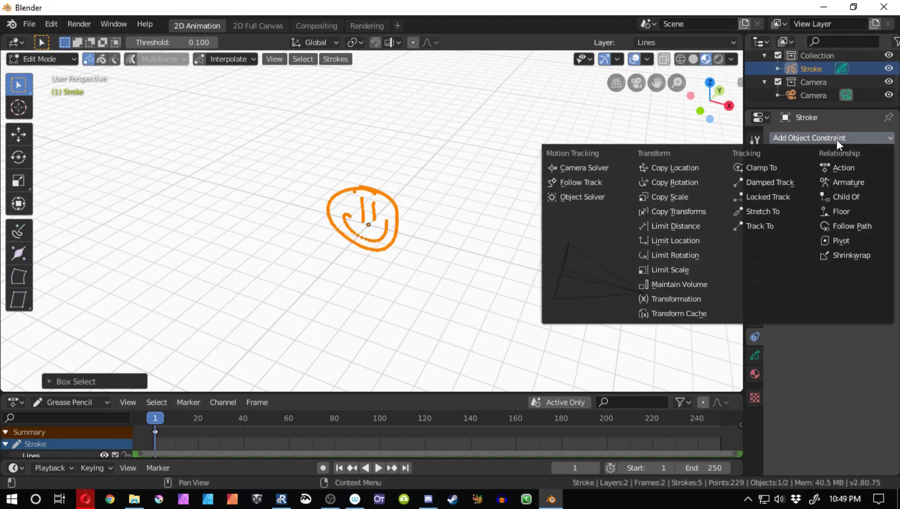
click(787, 180)
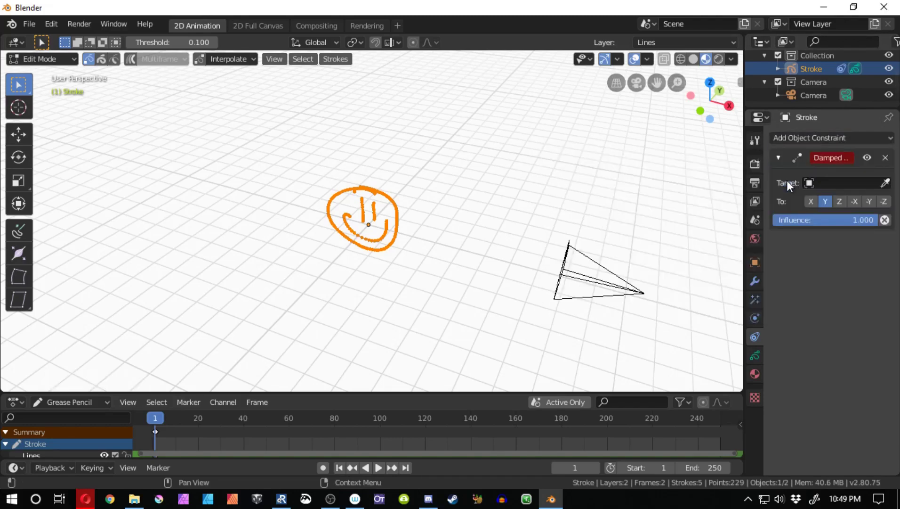
drag(746, 180, 709, 181)
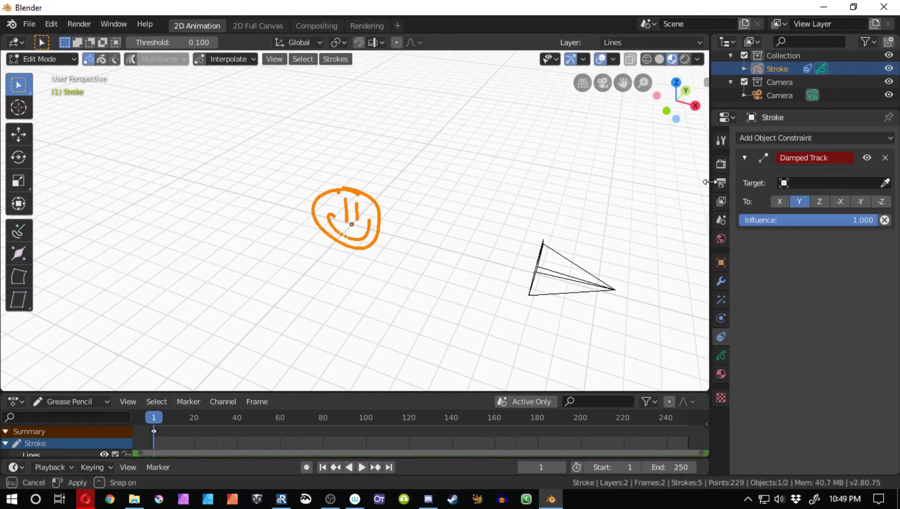
Set the Damped Track constraint's target to the Camera by picking it in the viewport
click(783, 182)
key(Escape)
click(784, 183)
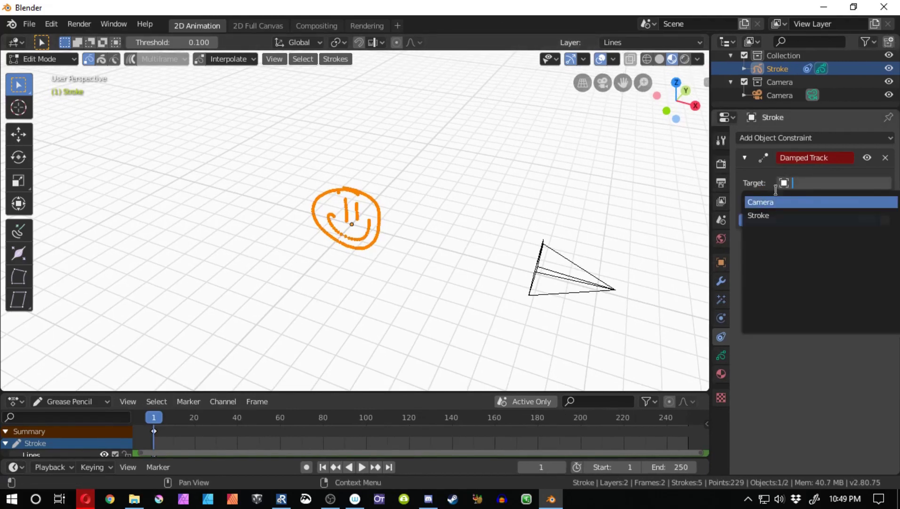
key(Escape)
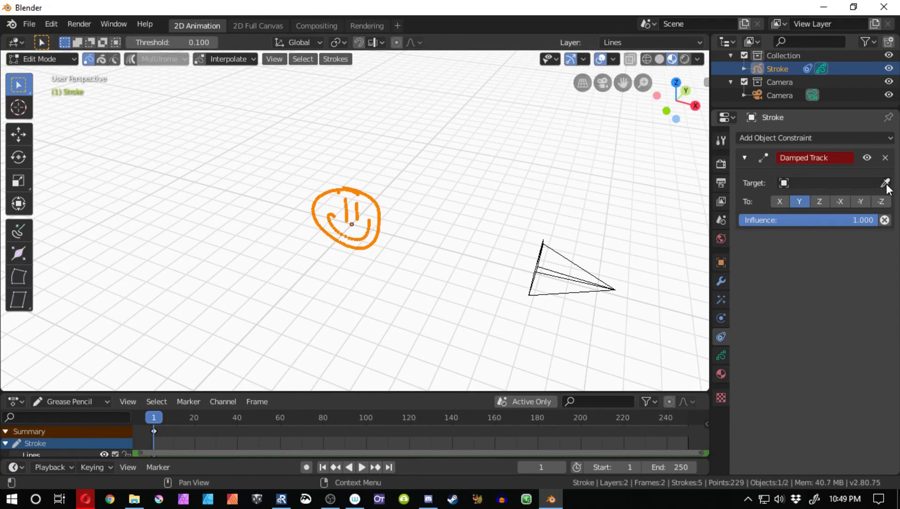
click(887, 181)
click(576, 255)
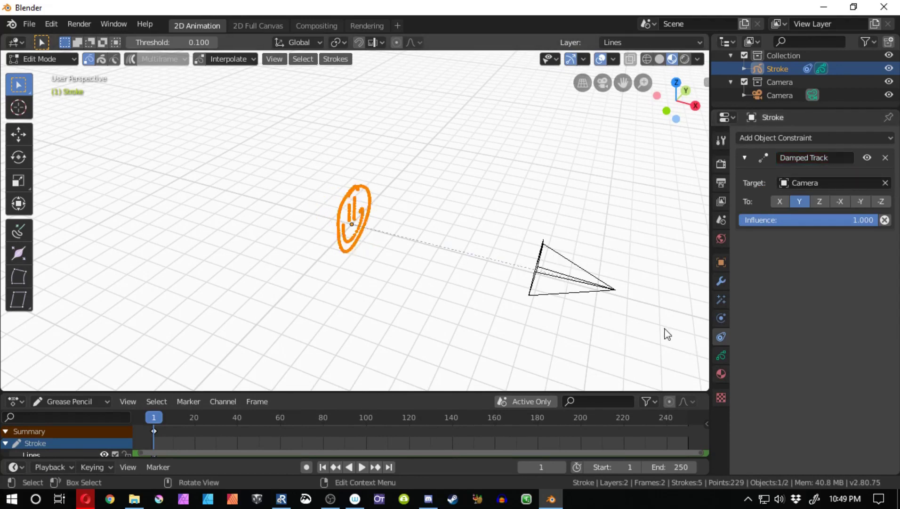
Compare the smiley face's orientation with and without the Camera target by undoing and redoing the target assignment
mouse_move(526, 300)
middle_down()
mouse_move(382, 255)
mouse_move(450, 268)
mouse_move(416, 271)
mouse_move(498, 264)
mouse_move(351, 271)
mouse_move(362, 254)
middle_up()
scroll(423, 249, up, 5)
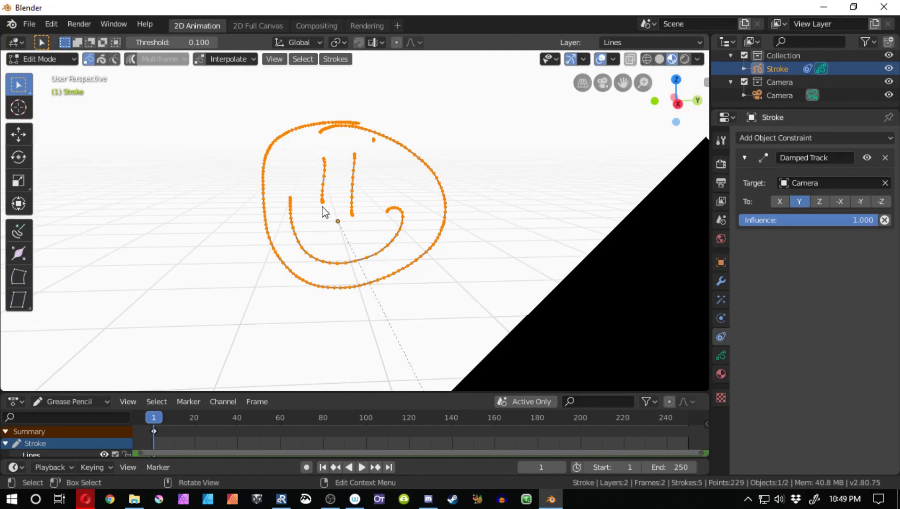
middle_drag(257, 217, 393, 232)
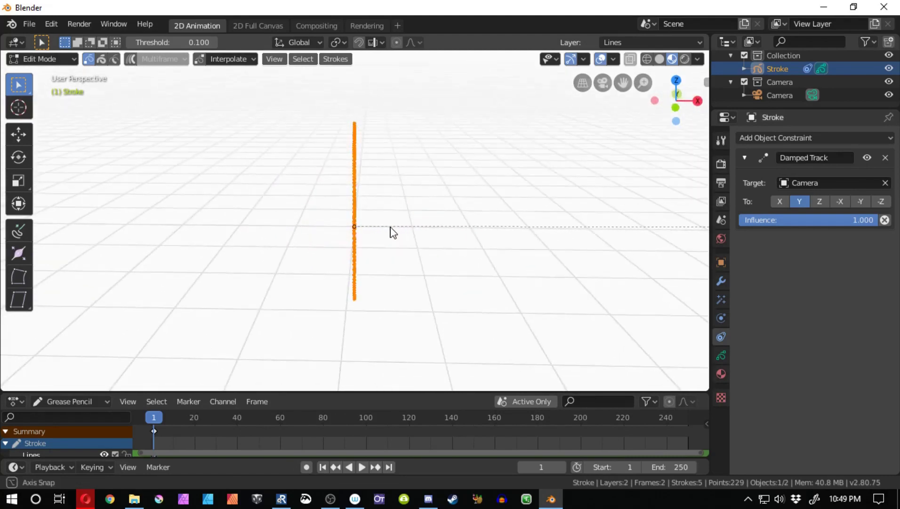
key(ctrl+z)
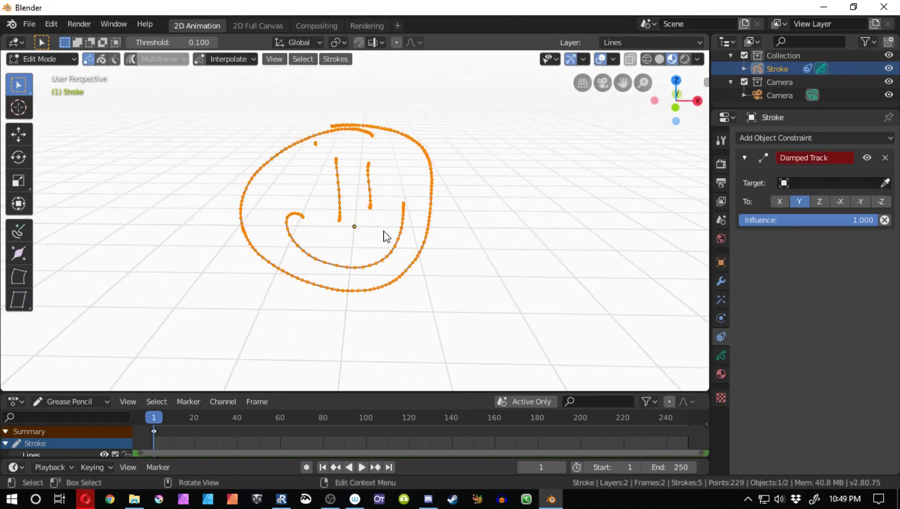
key(ctrl+shift+z)
middle_drag(436, 237, 297, 238)
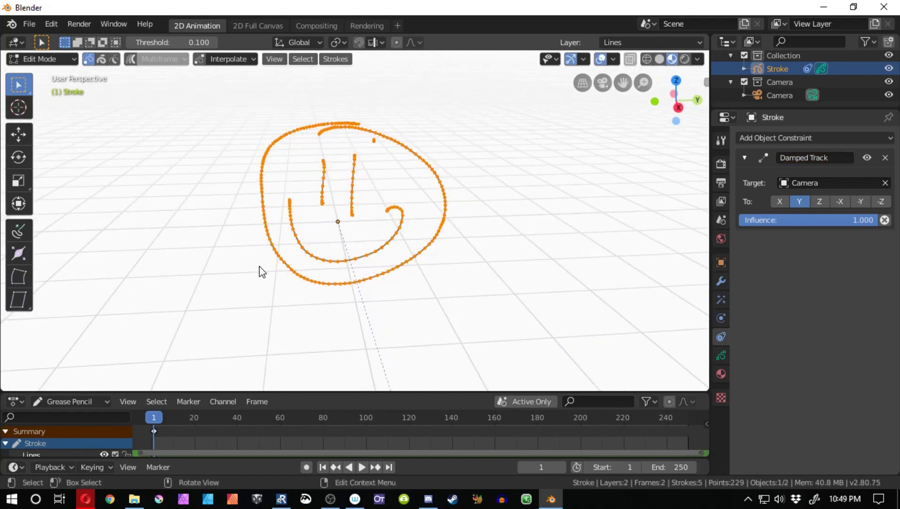
key(ctrl+z)
mouse_move(261, 269)
middle_down()
mouse_move(328, 271)
mouse_move(353, 249)
mouse_move(387, 269)
middle_up()
key(ctrl+shift+z)
mouse_move(462, 248)
middle_down()
mouse_move(364, 244)
mouse_move(368, 227)
middle_up()
scroll(364, 244, down, 3)
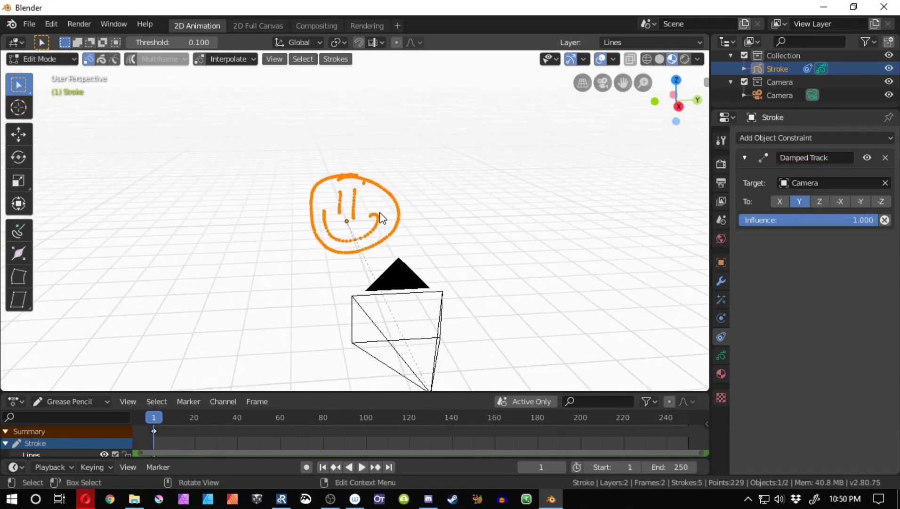
scroll(375, 218, up, 8)
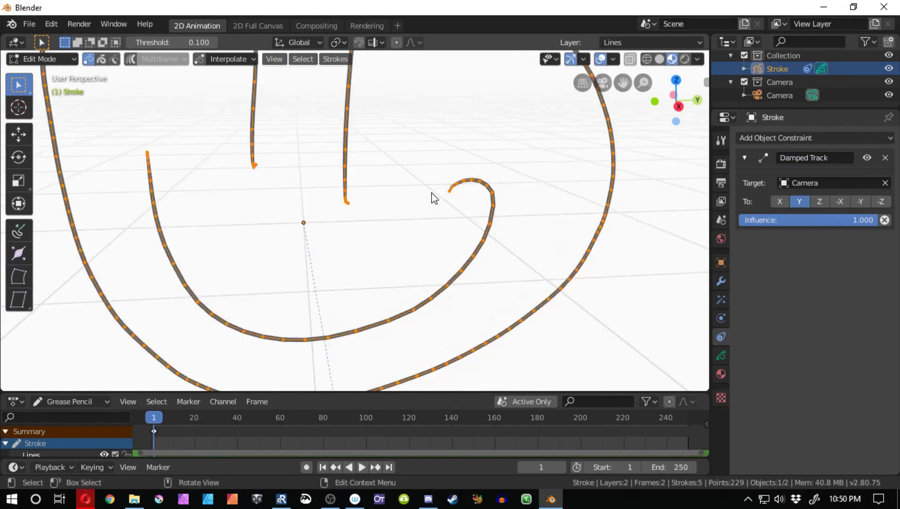
scroll(339, 254, down, 5)
middle_drag(327, 254, 460, 260)
key(ctrl+z)
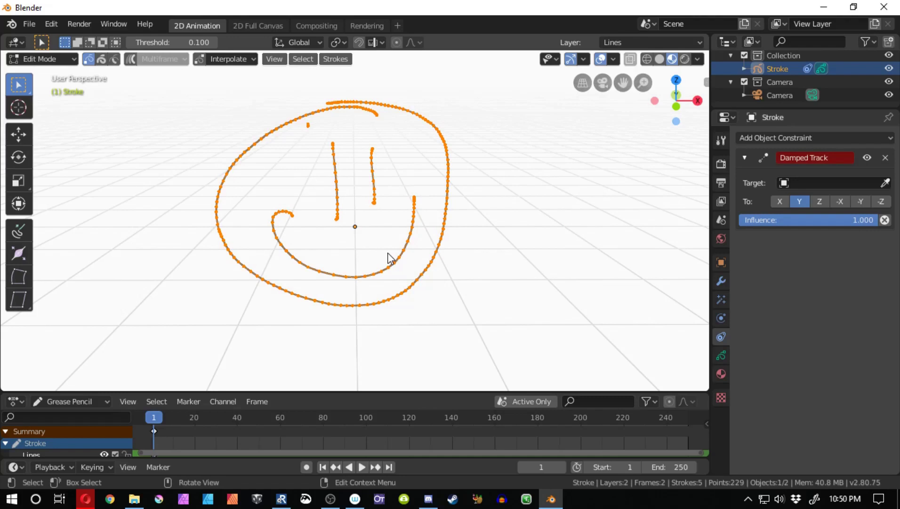
key(ctrl+shift+z)
mouse_move(396, 255)
middle_down()
mouse_move(403, 251)
mouse_move(382, 221)
mouse_move(371, 261)
mouse_move(410, 257)
middle_up()
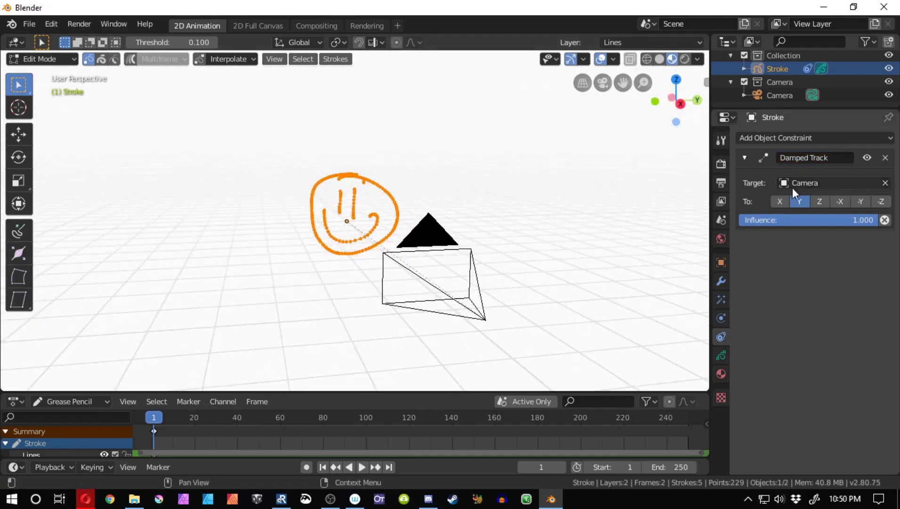
Set the Damped Track axis to -Y and return to Object Mode with the strokes deselected
click(861, 203)
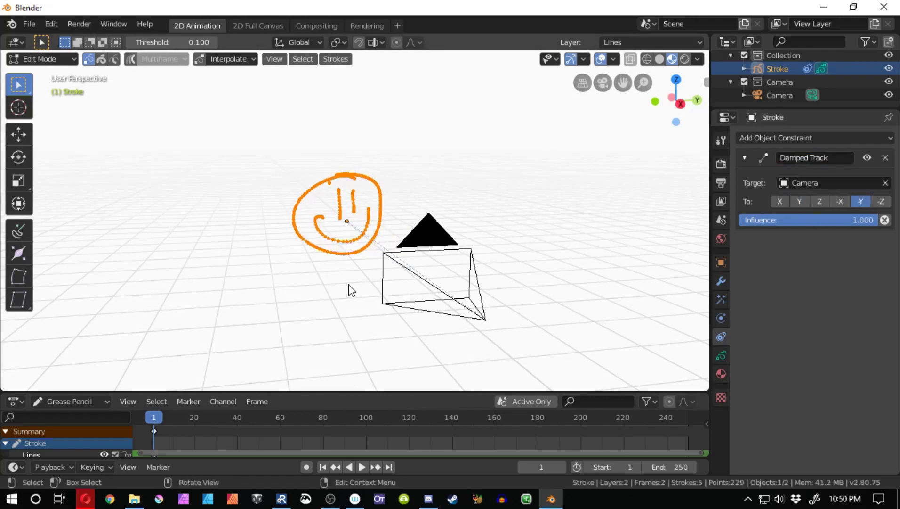
key(alt+a)
key(Tab)
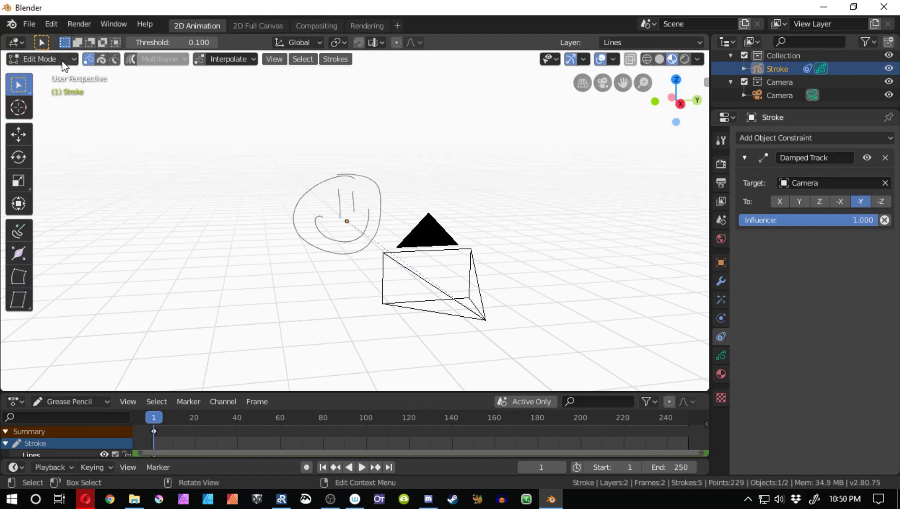
Select the camera and move it to several positions around the smiley face to test the tracking
click(482, 320)
scroll(388, 337, down, 4)
mouse_move(388, 338)
middle_down()
mouse_move(358, 335)
mouse_move(375, 307)
mouse_move(379, 325)
middle_up()
key(g)
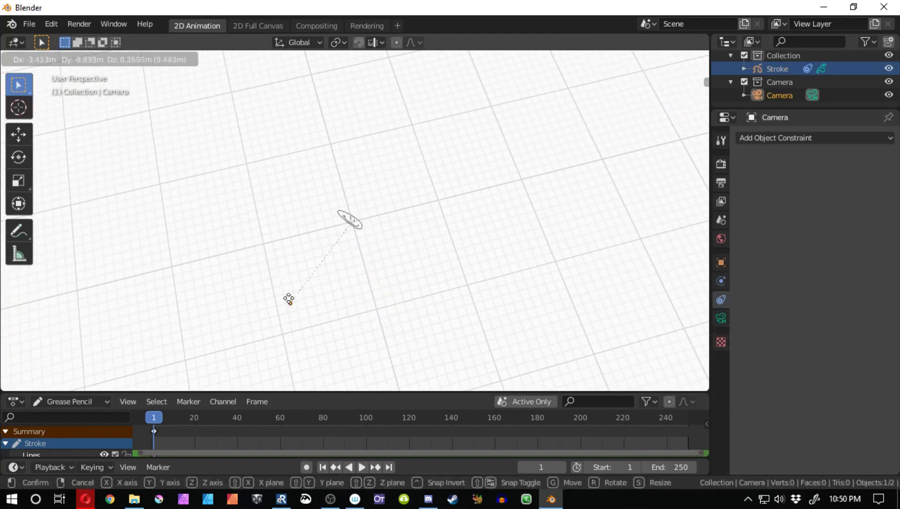
click(228, 252)
middle_drag(271, 285, 438, 317)
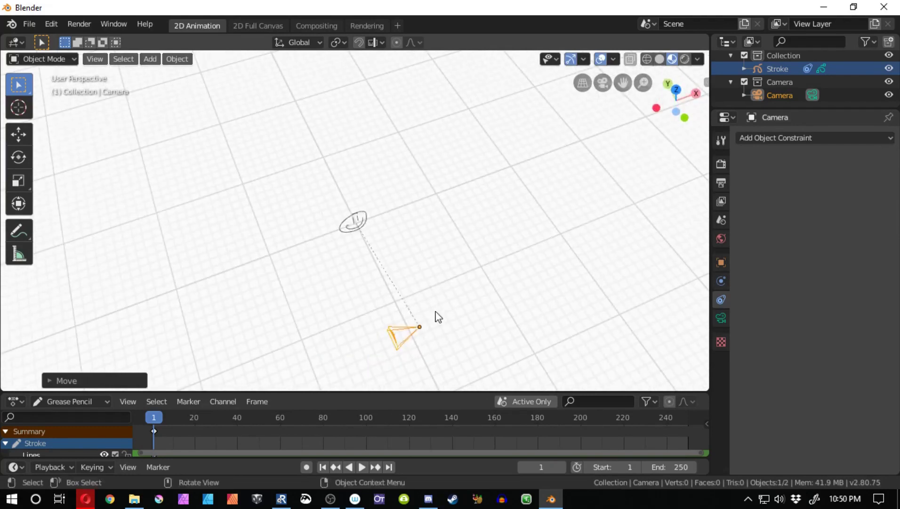
key(g)
click(243, 269)
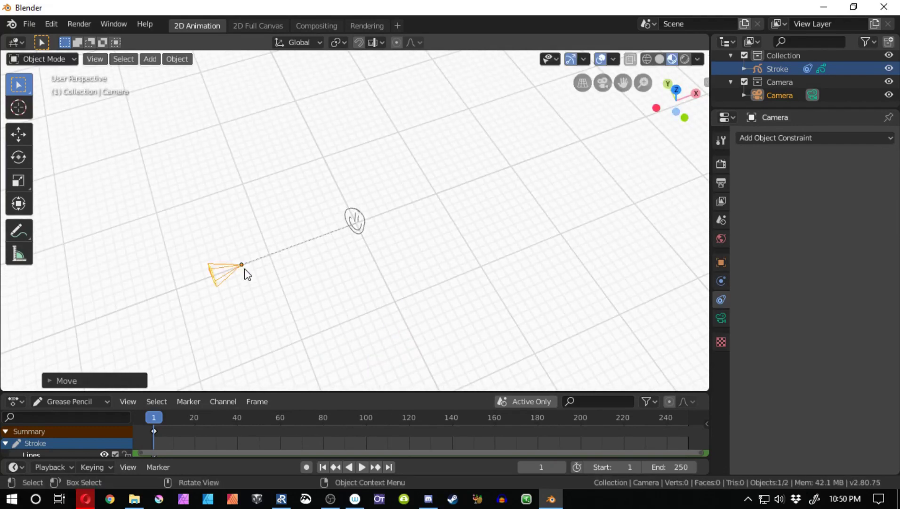
middle_drag(271, 295, 358, 309)
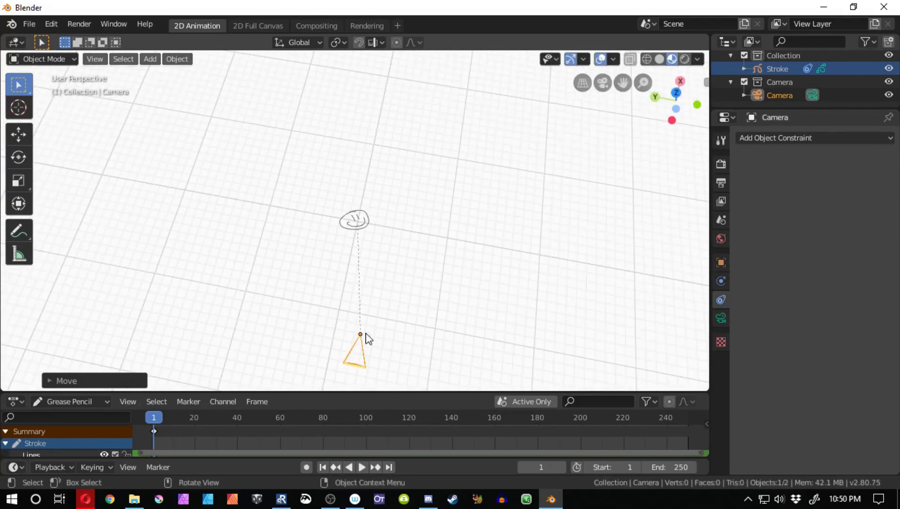
key(g)
click(335, 332)
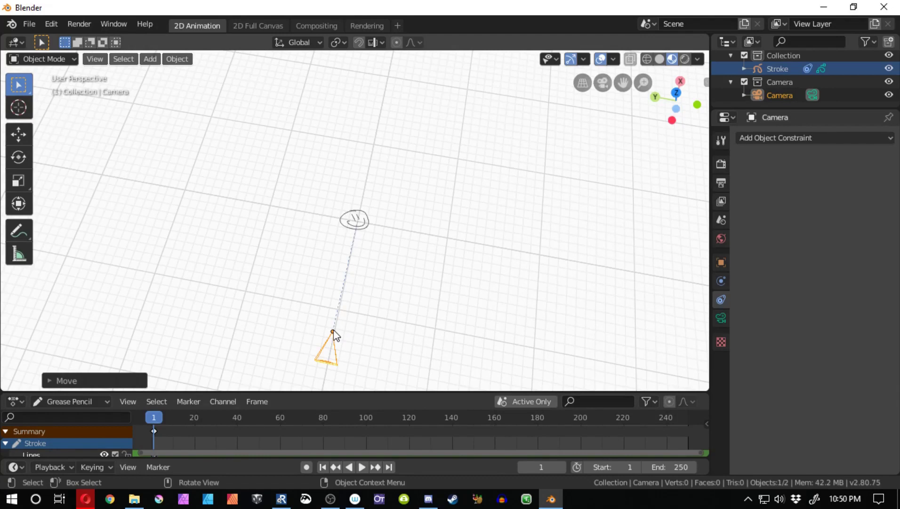
mouse_move(333, 330)
middle_down()
mouse_move(397, 272)
mouse_move(291, 264)
mouse_move(290, 272)
mouse_move(275, 253)
middle_up()
Raise the camera and move it horizontally closer to the smiley face in the front view
key(KP_1)
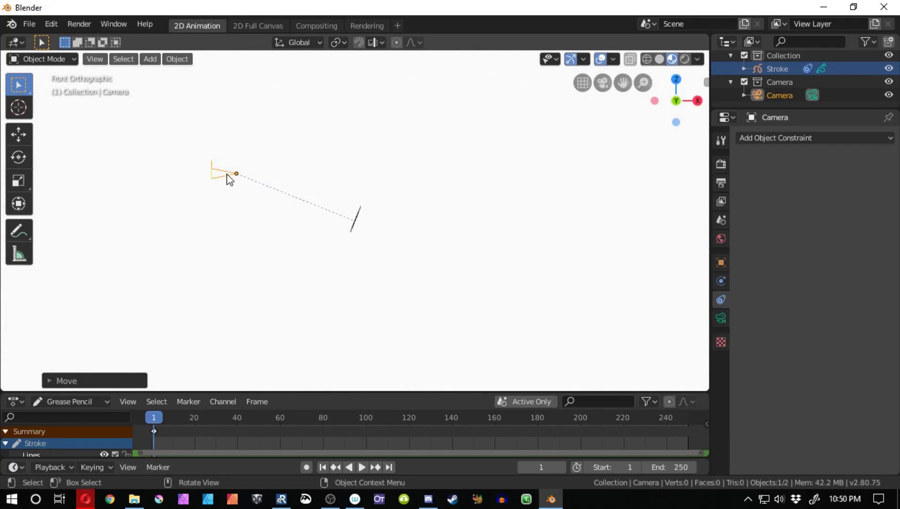
key(g)
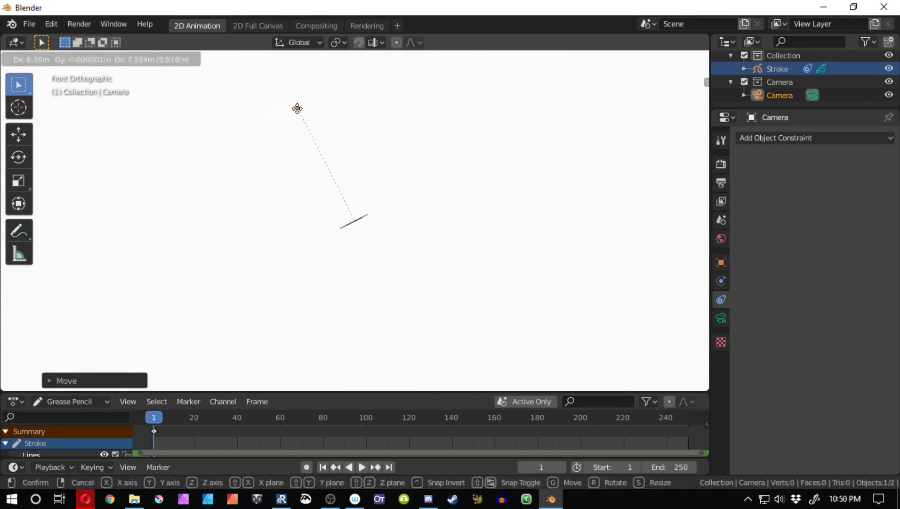
click(304, 109)
middle_drag(306, 113, 322, 161)
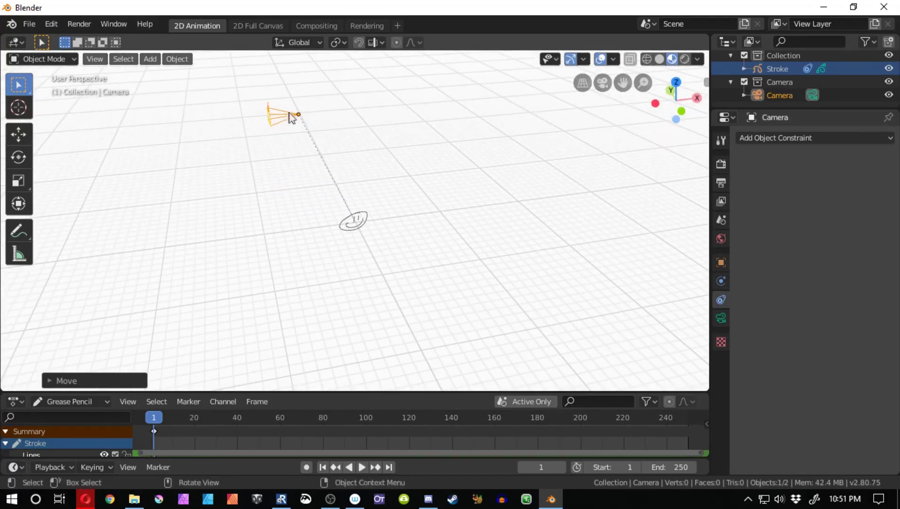
Level the camera with the smiley face in the front view and move it across to the face's opposite side
key(g)
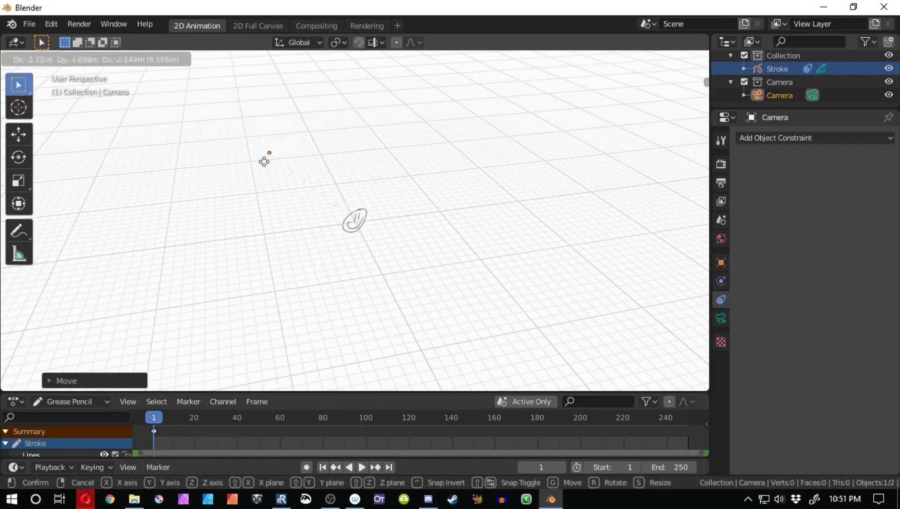
click(250, 242)
key(KP_1)
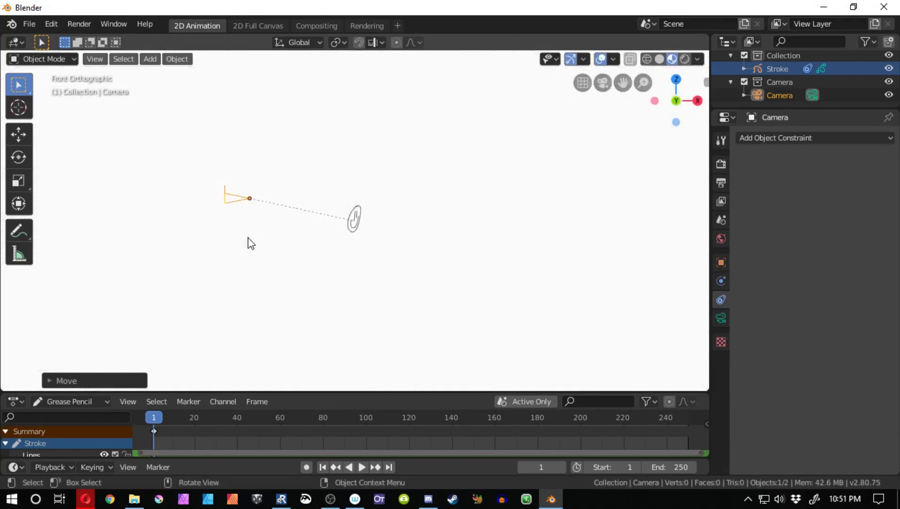
key(g)
click(250, 227)
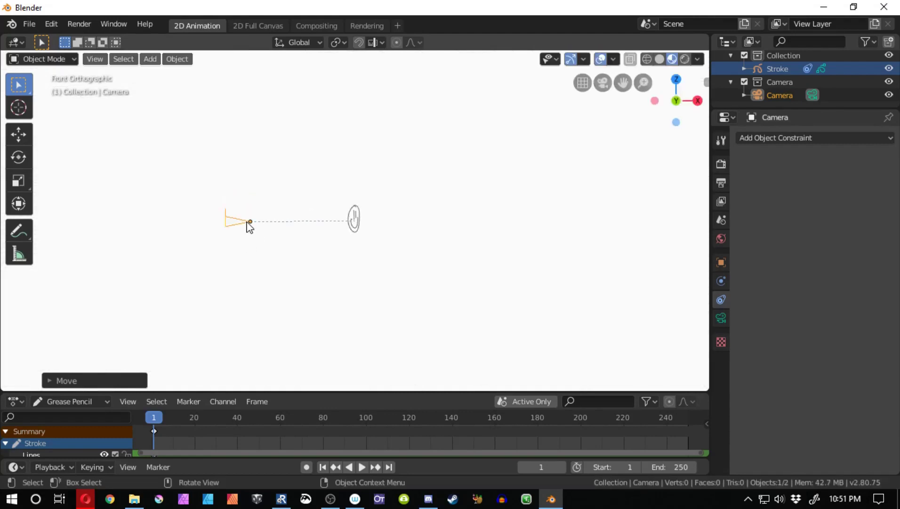
key(g)
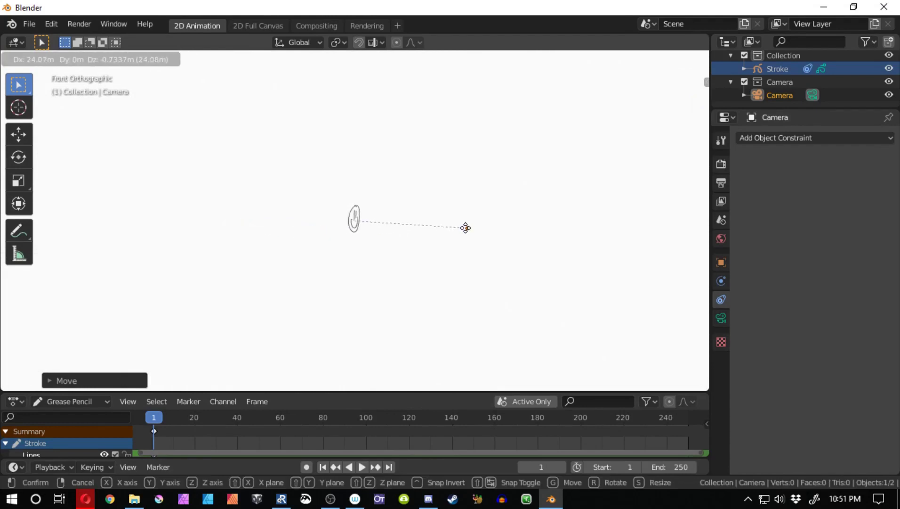
click(469, 223)
middle_drag(579, 261, 336, 299)
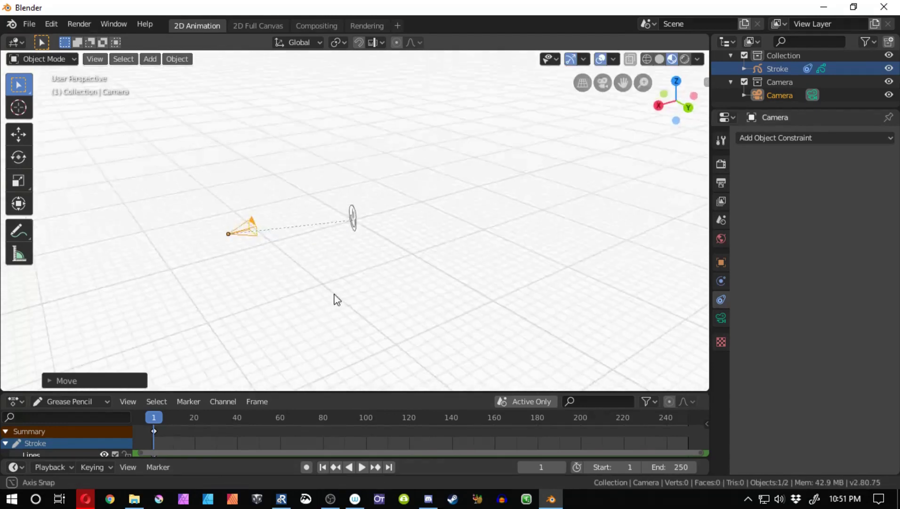
Move the camera freely to several spots around the smiley face and inspect the tracking from different angles
key(g)
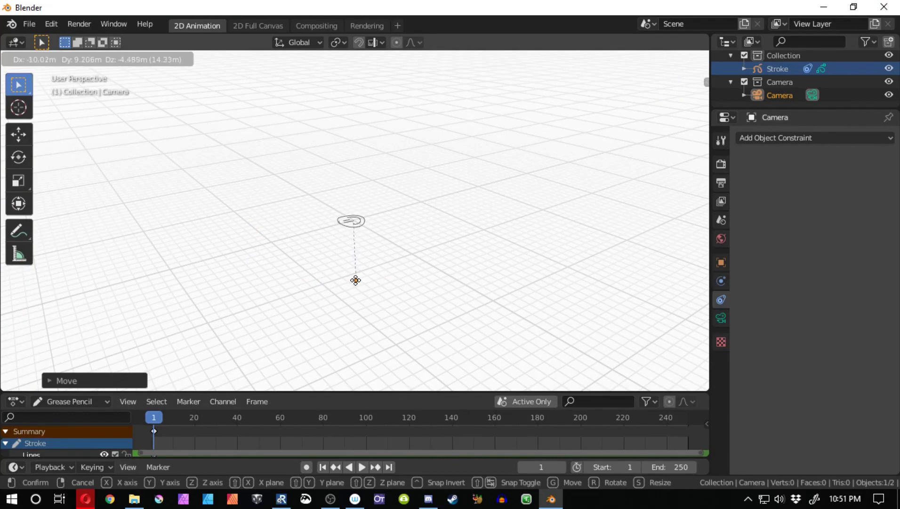
click(358, 276)
scroll(358, 273, up, 6)
mouse_move(358, 259)
middle_down()
mouse_move(331, 187)
mouse_move(301, 306)
middle_up()
key(g)
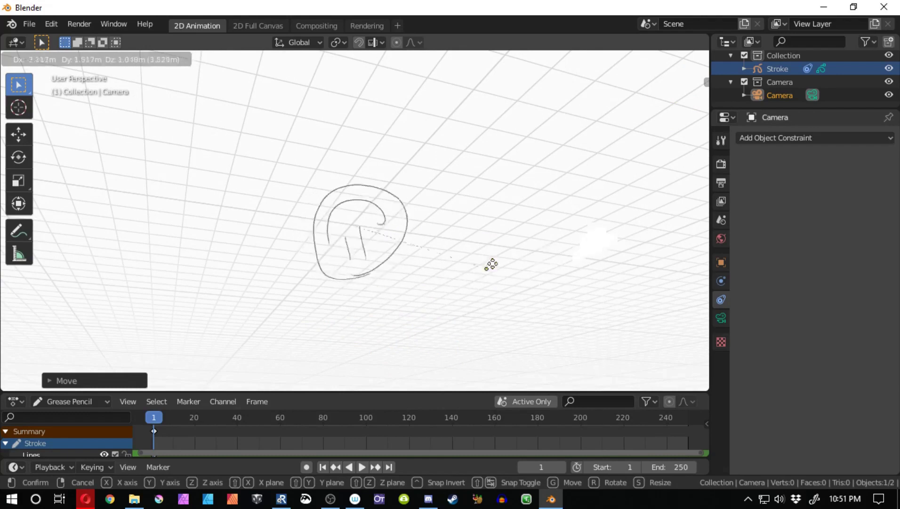
click(455, 112)
mouse_move(446, 179)
middle_down()
mouse_move(464, 274)
mouse_move(498, 241)
mouse_move(565, 267)
middle_up()
key(g)
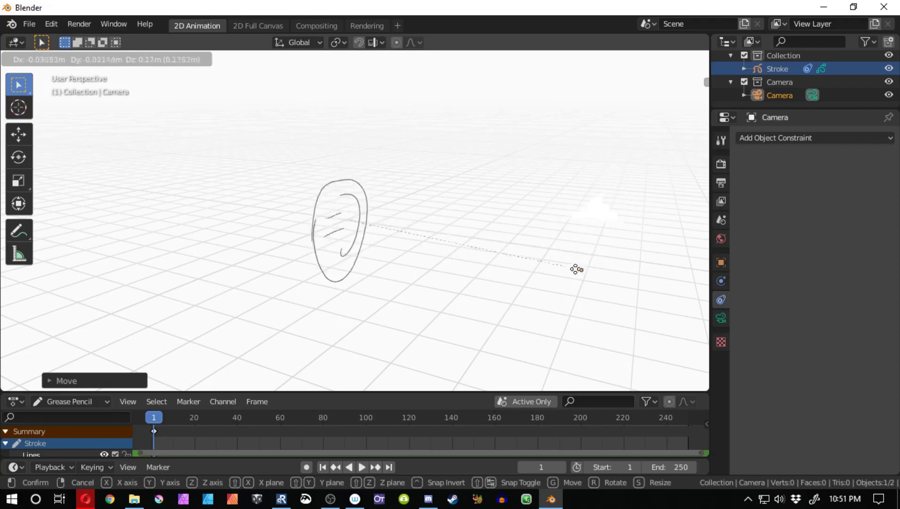
click(158, 253)
middle_drag(169, 277, 382, 301)
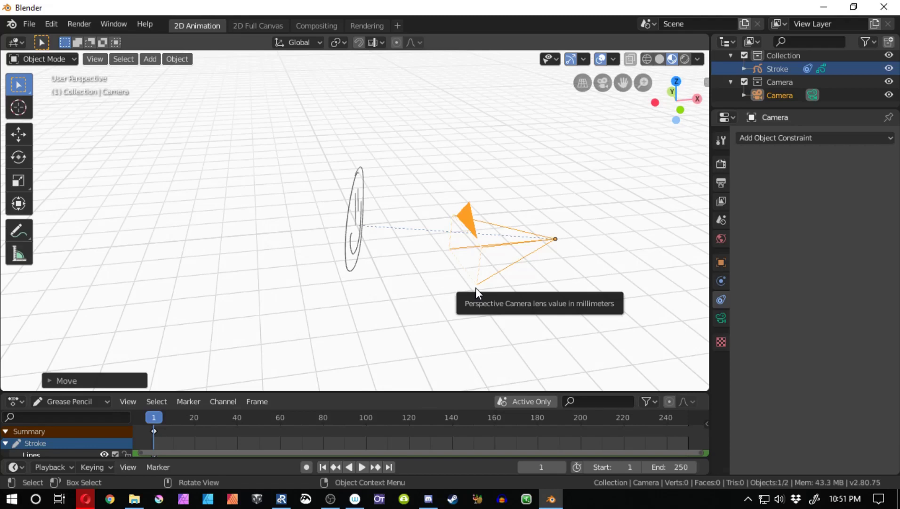
scroll(476, 287, down, 1)
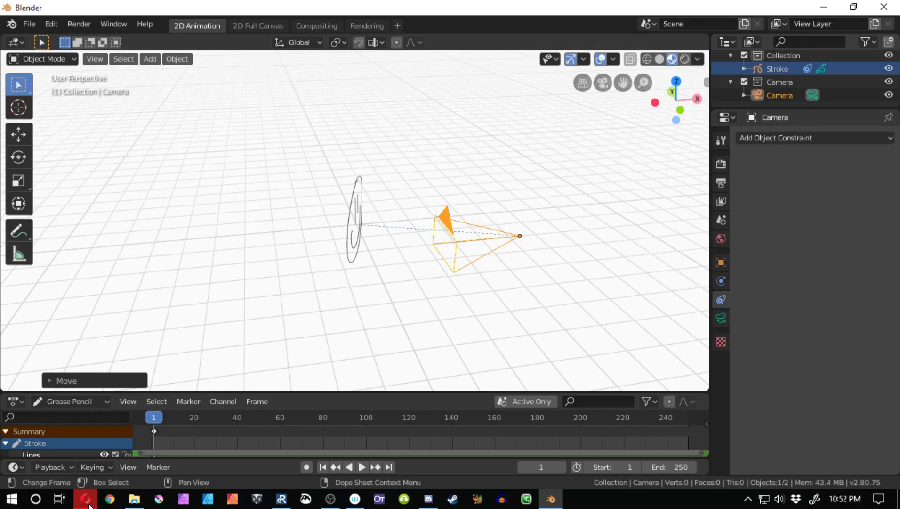
Move the camera farther away from the smiley face and reselect the smiley stroke object
mouse_move(90, 505)
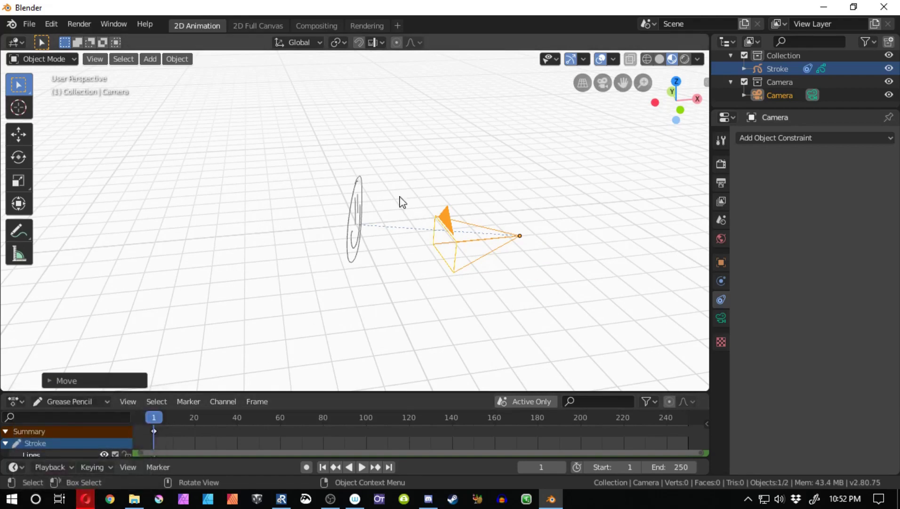
click(349, 225)
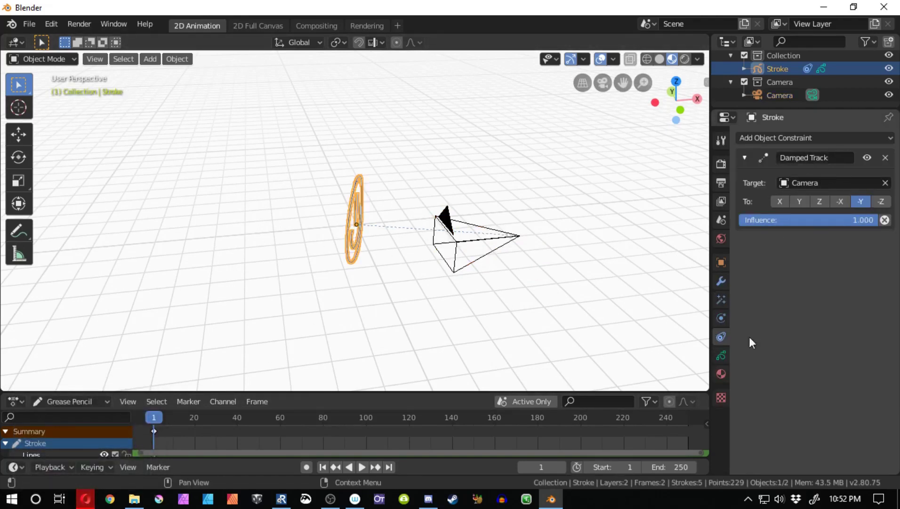
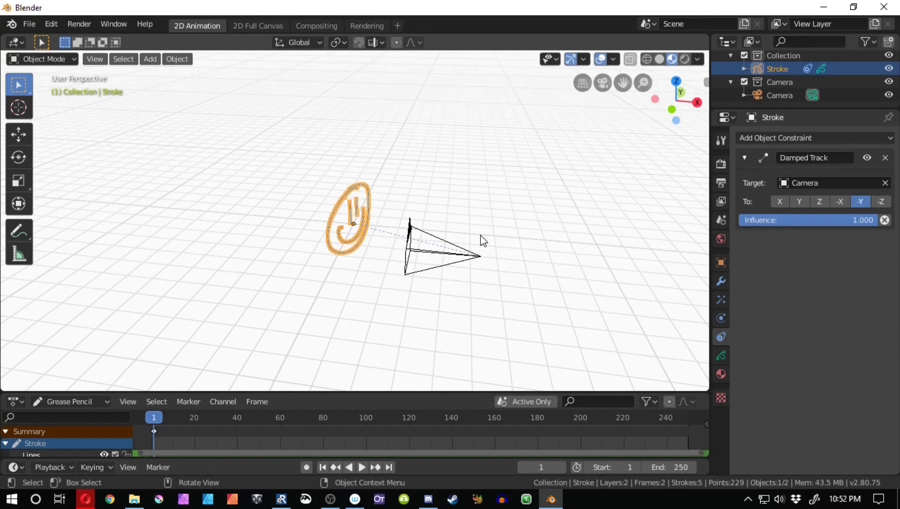
click(479, 259)
key(g)
click(650, 241)
mouse_move(649, 241)
middle_down()
mouse_move(482, 275)
mouse_move(656, 239)
mouse_move(421, 241)
middle_up()
click(356, 222)
mouse_move(356, 226)
middle_down()
mouse_move(361, 255)
mouse_move(432, 220)
middle_up()
Enter Edit Mode on the stroke object, enlarge the Dope Sheet area, and select all strokes of the smiley face
key(Tab)
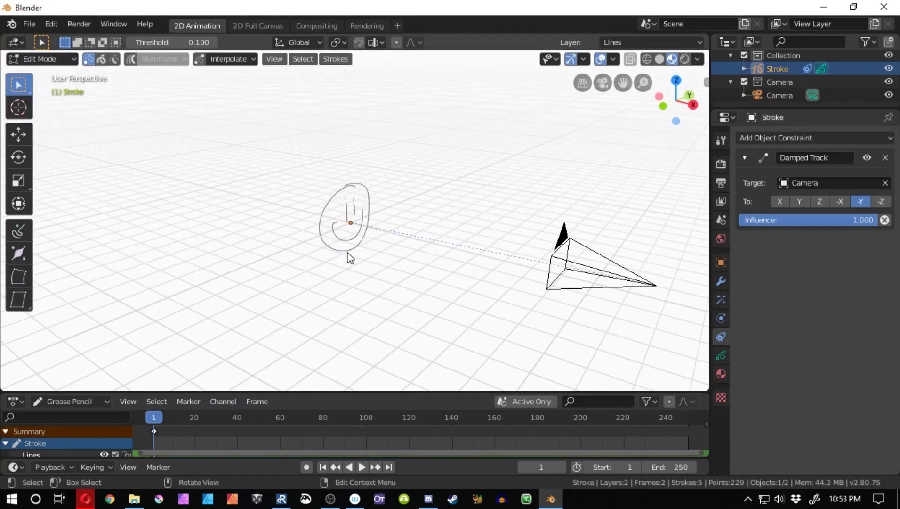
drag(302, 392, 315, 310)
mouse_move(315, 292)
middle_down()
mouse_move(336, 254)
mouse_move(494, 193)
mouse_move(383, 203)
middle_up()
drag(382, 153, 297, 212)
middle_drag(338, 217, 296, 309)
Duplicate the Lines keyframe from frame 1 to frame 160 and set the scene's end frame to 160
click(154, 375)
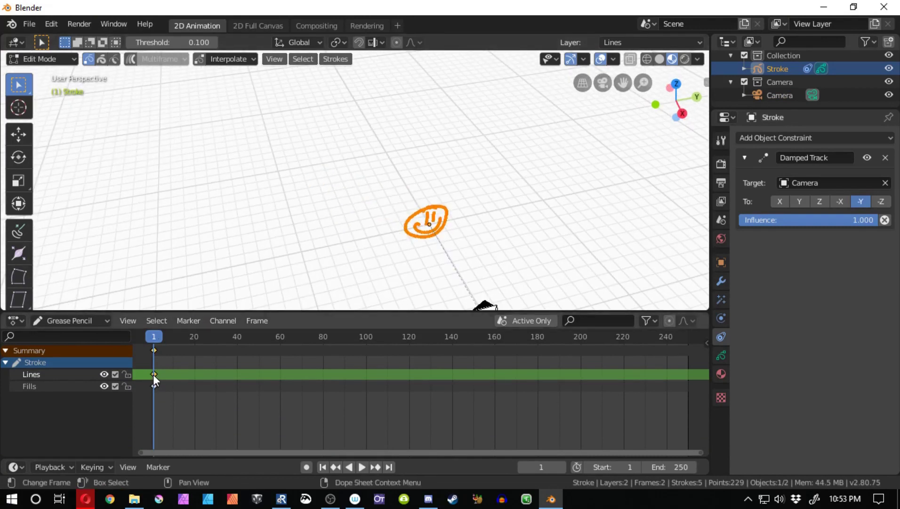
key(shift+d)
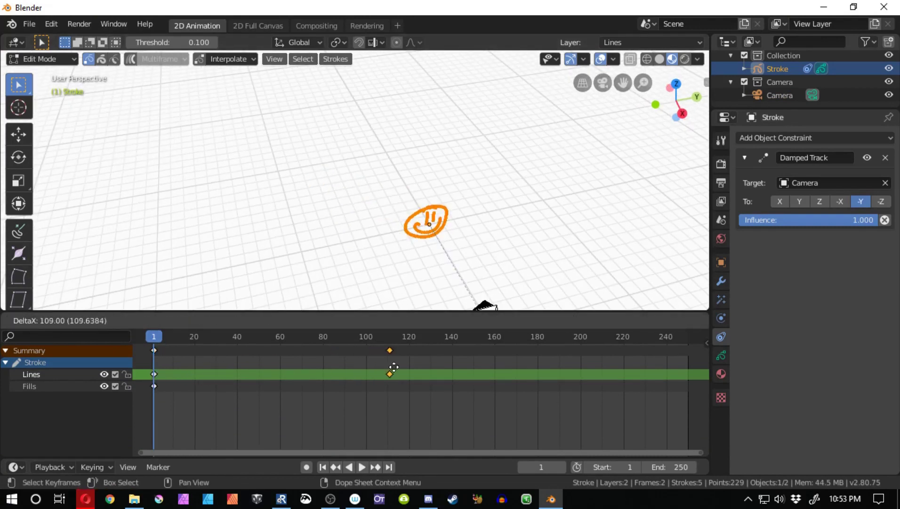
click(495, 368)
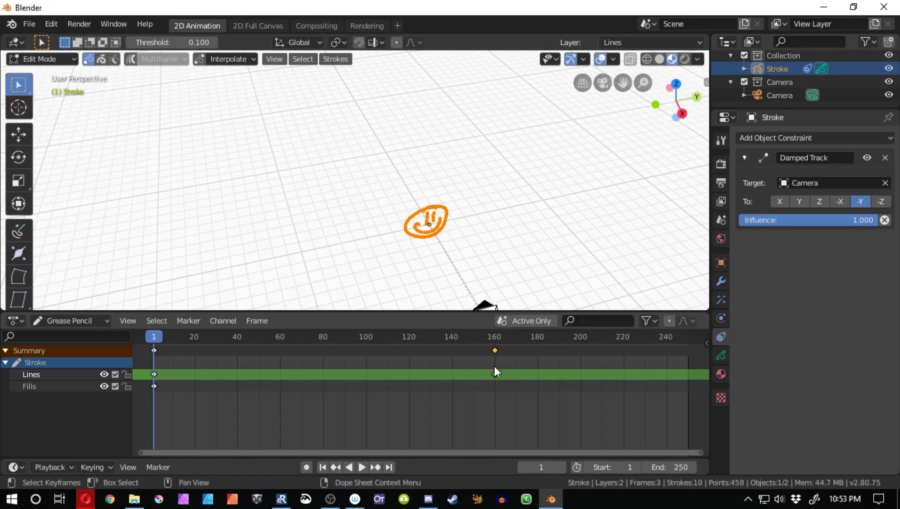
click(666, 467)
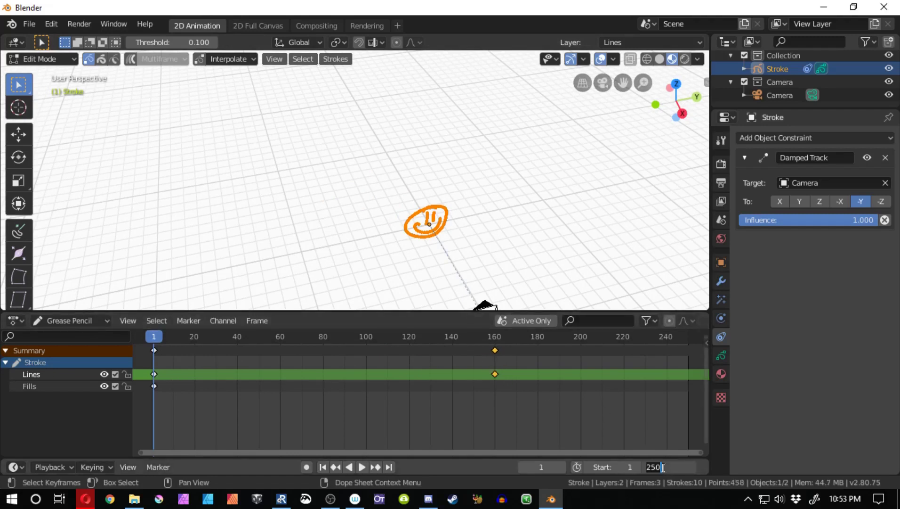
key(Return)
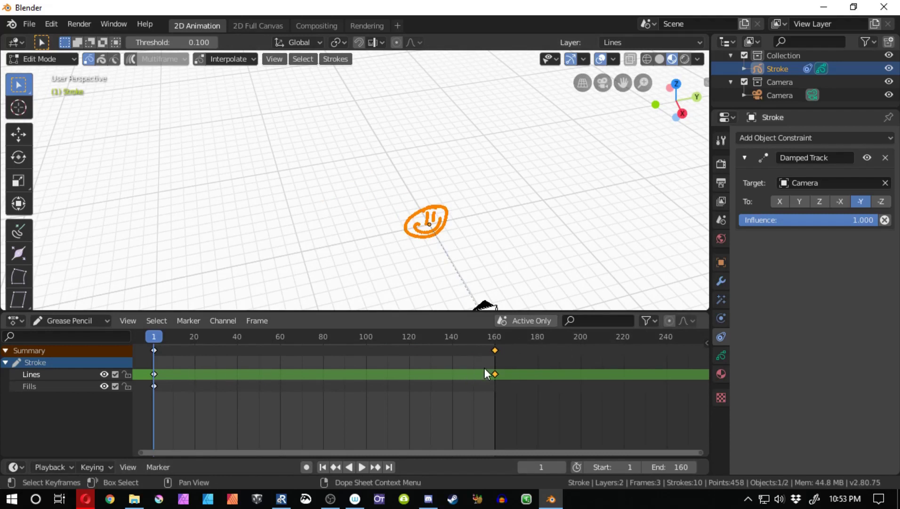
Go to frame 160 and scrub back along the timeline to check the drawing between the two keyframes
click(494, 336)
key(shift+ctrl+space)
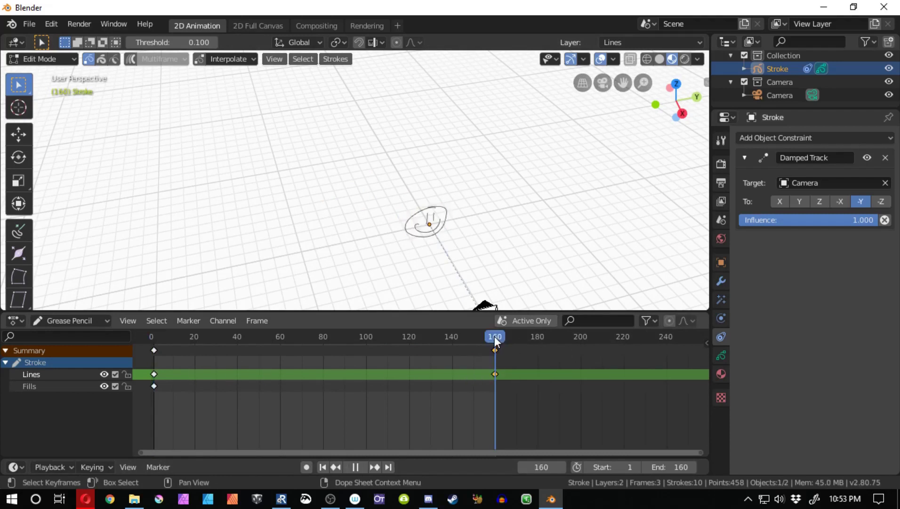
drag(495, 340, 340, 344)
key(space)
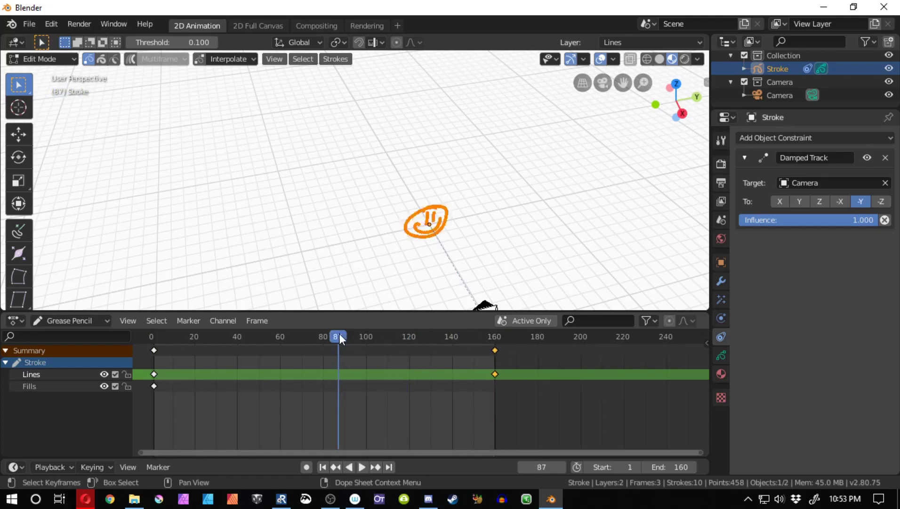
Try interpolating a sequence between the two identical Lines keyframes, scrub through it, and undo the interpolation
shift+click(154, 374)
click(231, 59)
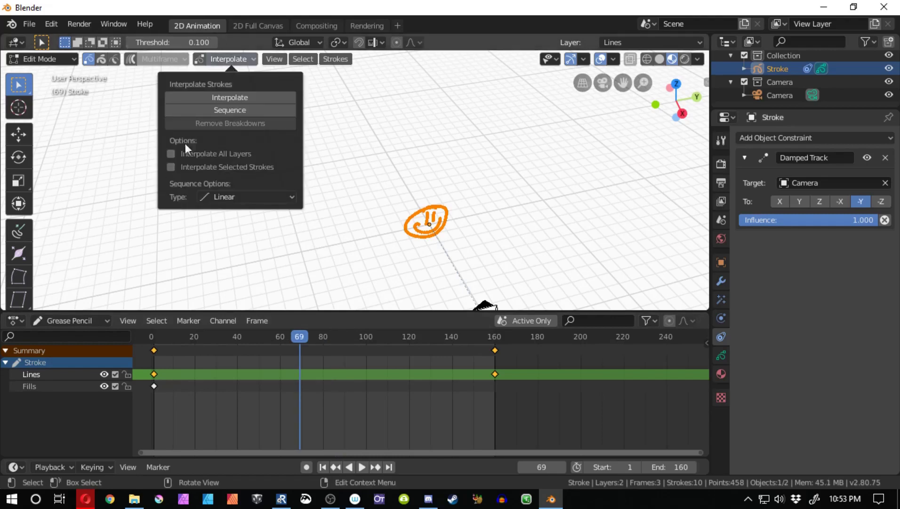
click(171, 168)
click(275, 114)
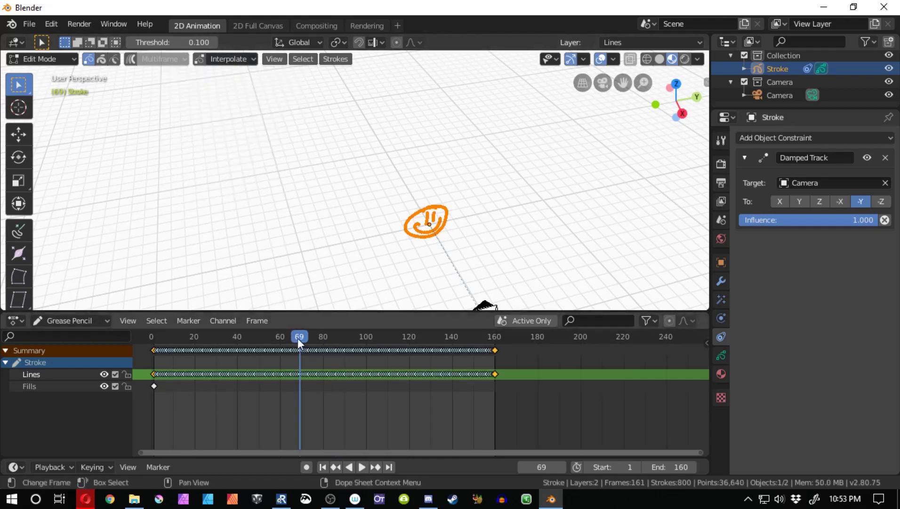
key(space)
mouse_move(298, 338)
mouse_down()
mouse_move(171, 334)
mouse_move(487, 336)
mouse_up()
key(ctrl+z)
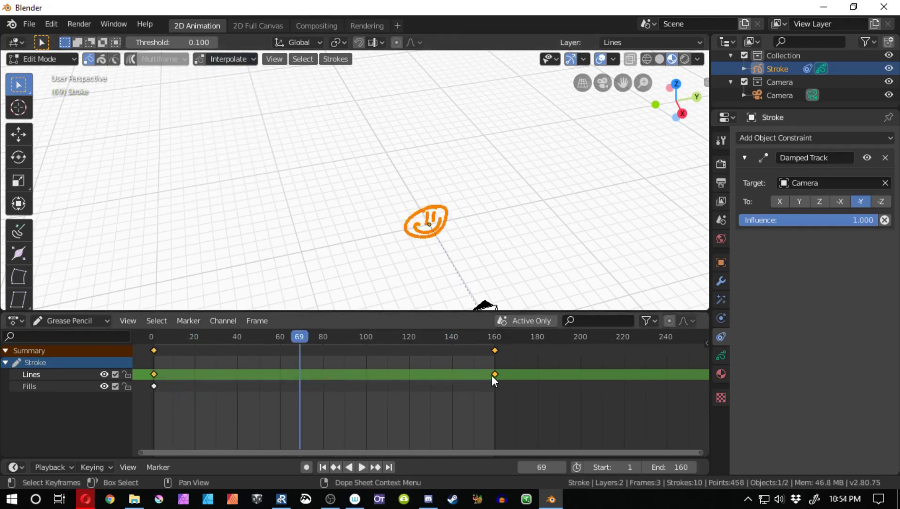
At frame 160, move the smiley face strokes far away from the camera along the global X axis
click(495, 337)
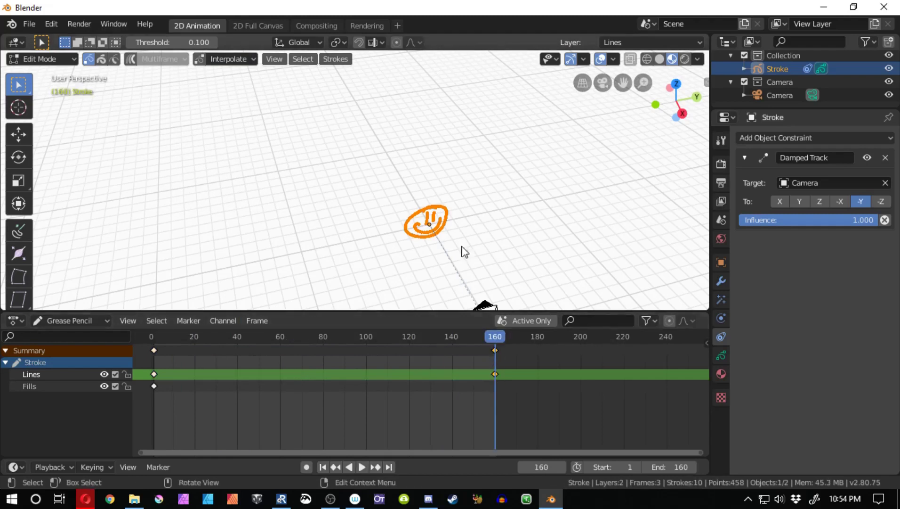
key(g)
key(y)
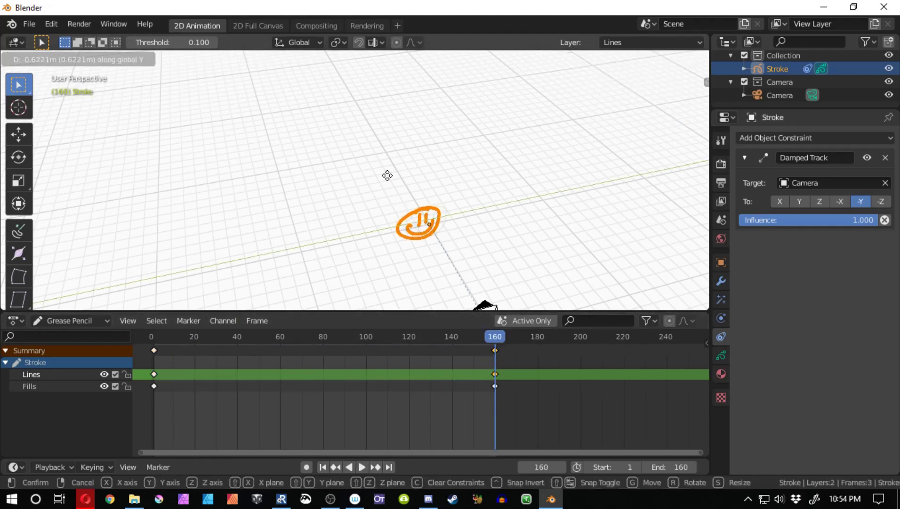
key(z)
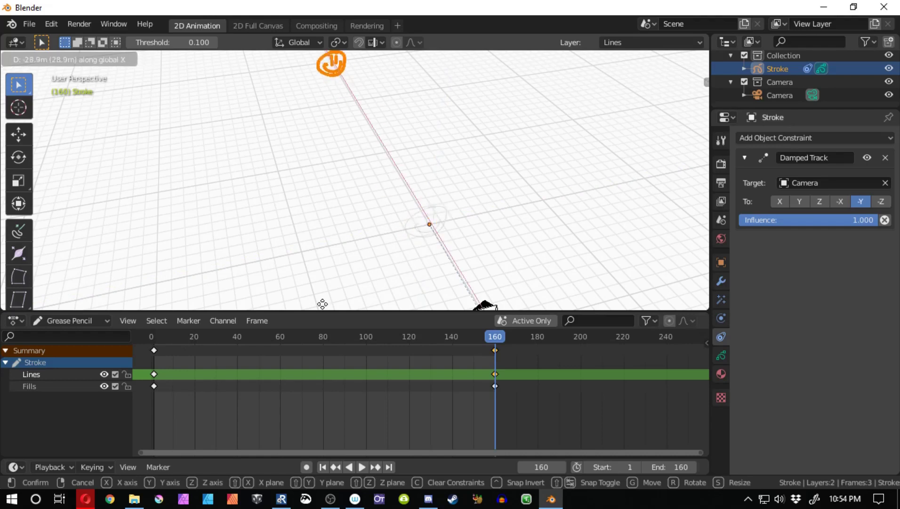
click(500, 306)
Interpolate a sequence between the Lines keyframes at frames 1 and 160 from an in-between frame
drag(499, 347, 351, 339)
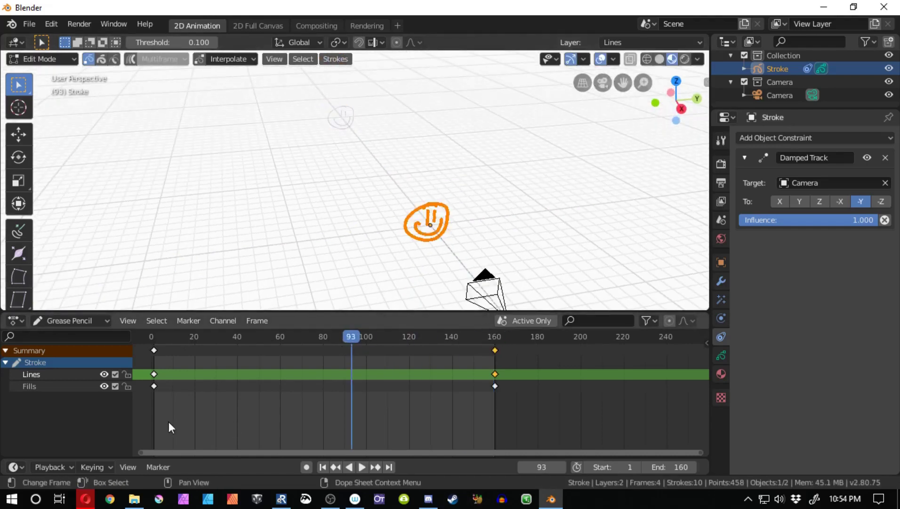
shift+click(154, 374)
click(229, 58)
click(230, 109)
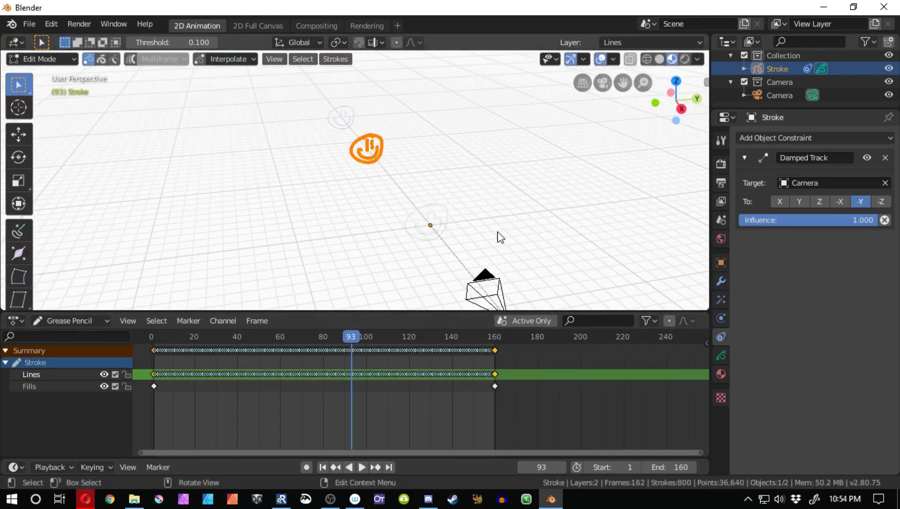
Scrub and play the interpolated smiley animation, returning to the beginning of the timeline
drag(349, 337, 218, 342)
key(space)
key(space)
drag(298, 365, 167, 378)
Play the smiley animation from its start through the camera view, stop it, and return to frame 0
key(KP_0)
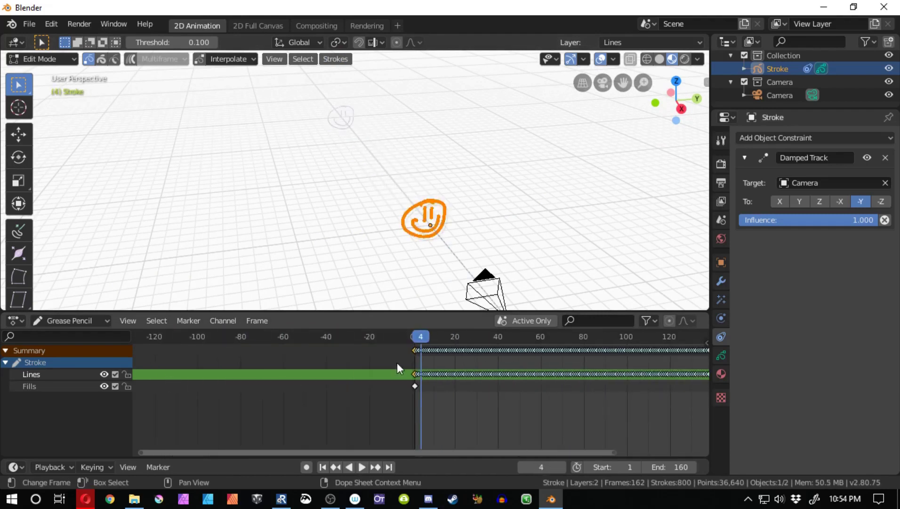
key(KP_0)
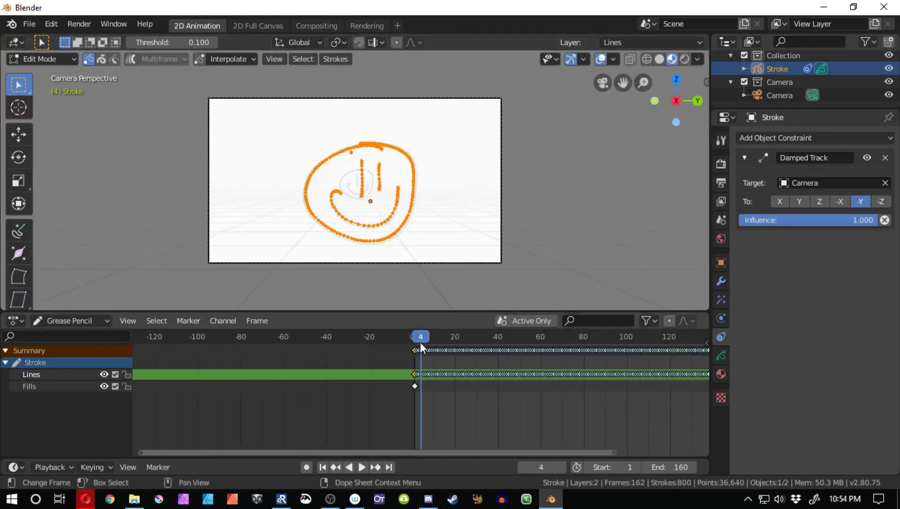
drag(420, 342, 413, 338)
click(359, 467)
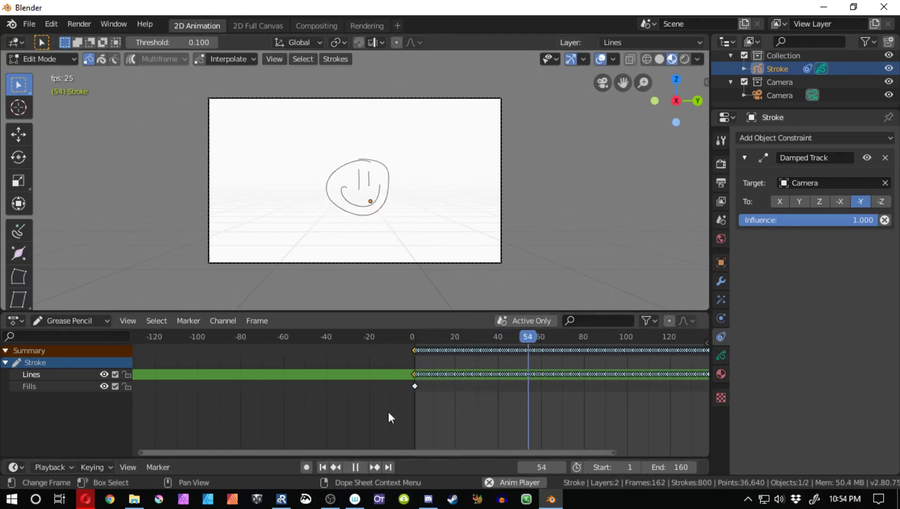
click(356, 467)
click(408, 337)
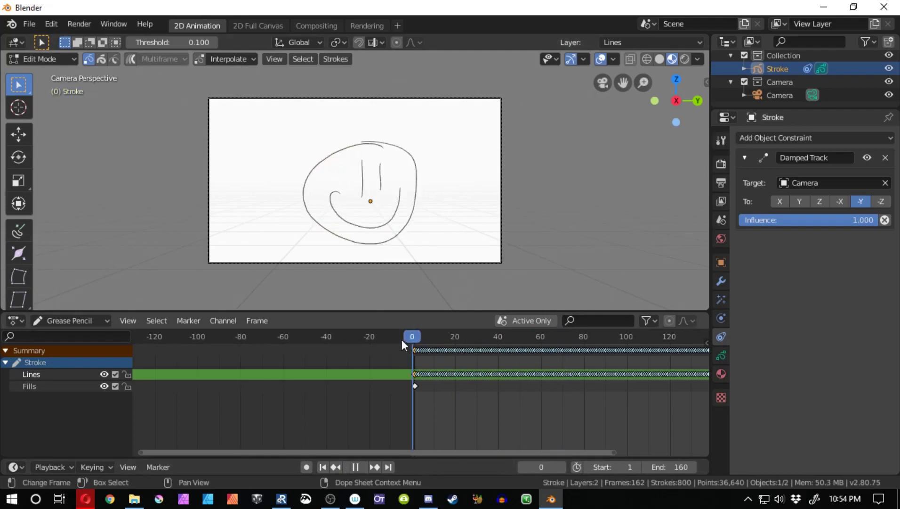
Select all the smiley strokes and play the animation in a perspective view outside the camera
key(a)
mouse_move(412, 237)
middle_down()
mouse_move(326, 253)
mouse_move(303, 222)
middle_up()
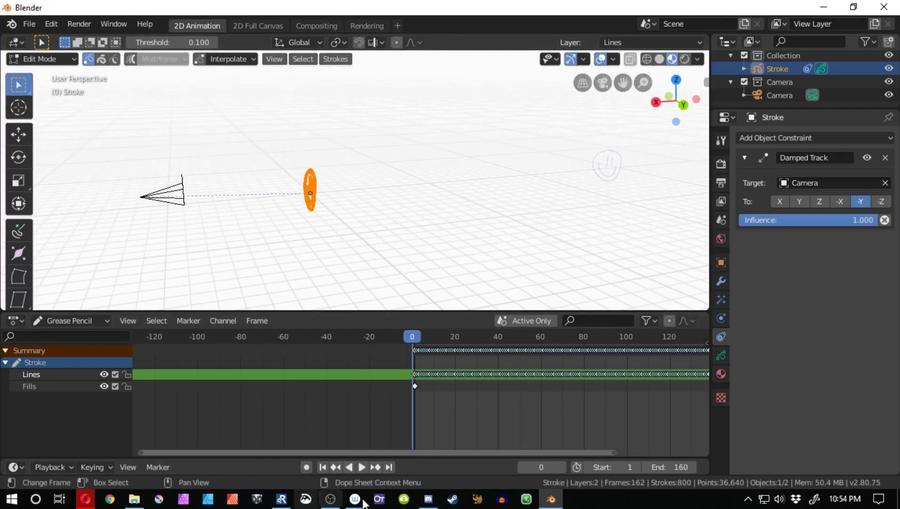
click(362, 467)
Switch to Object Mode, try moving the camera while the smiley animation plays, and stop the playback
click(69, 59)
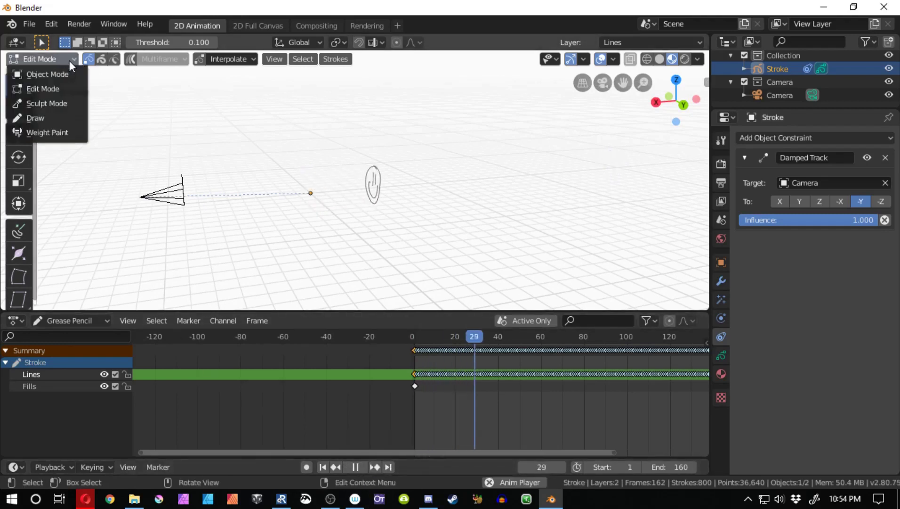
click(41, 74)
click(146, 196)
key(g)
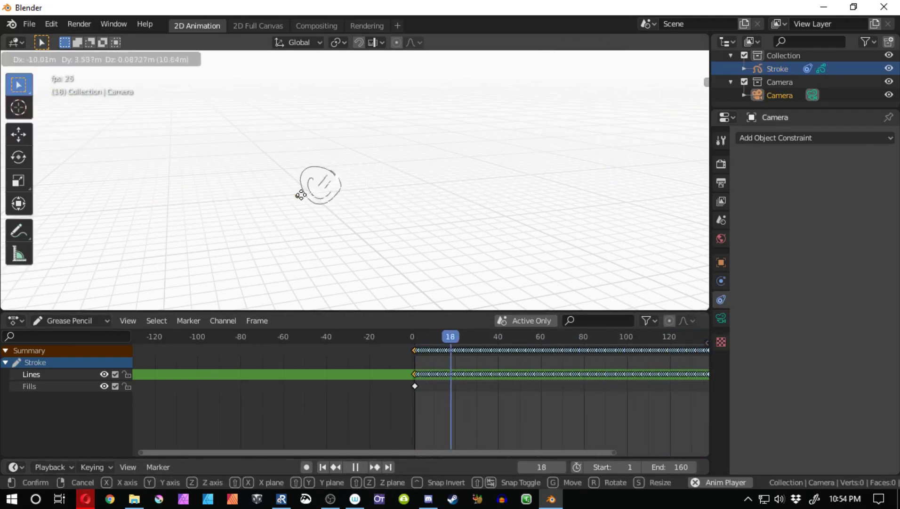
right_click(325, 192)
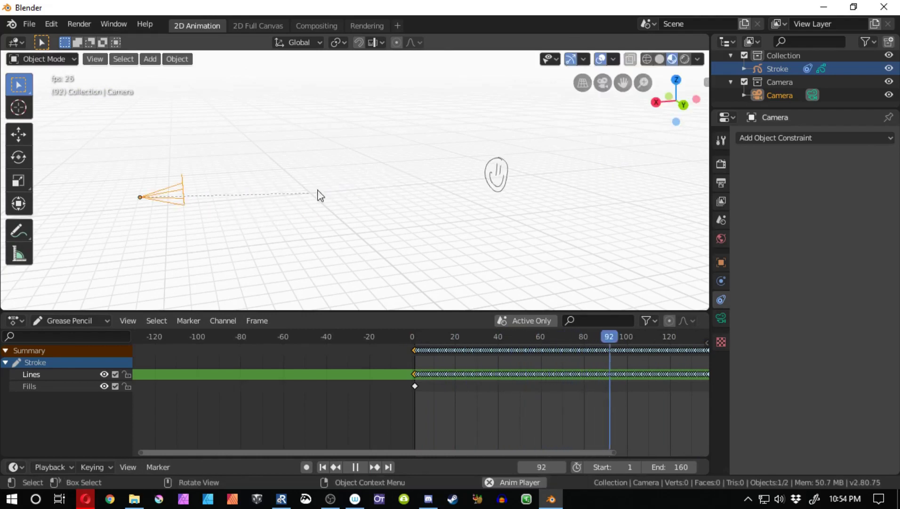
key(F3)
key(space)
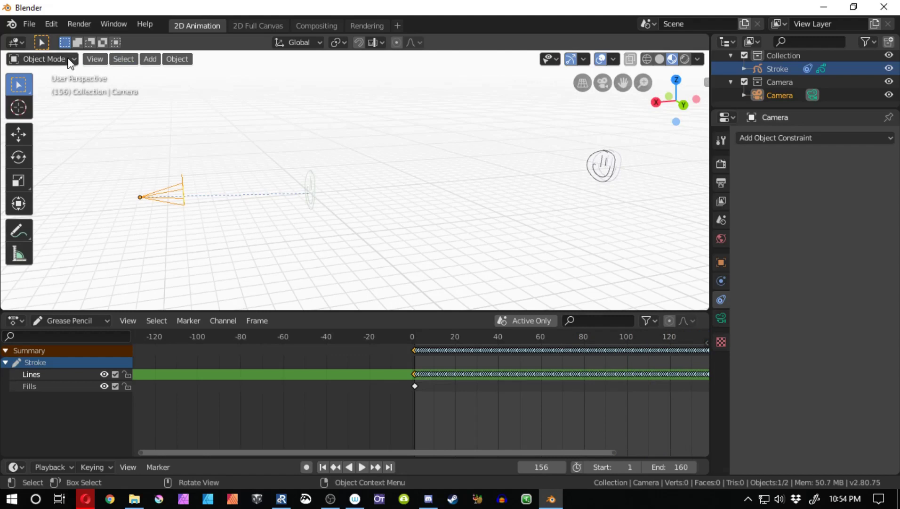
Add a Bezier curve to the scene
click(149, 59)
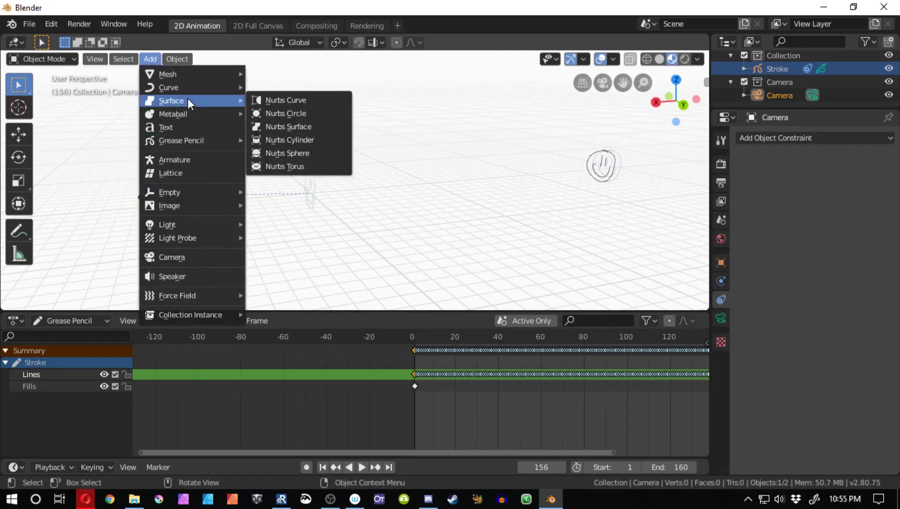
mouse_move(191, 88)
click(283, 88)
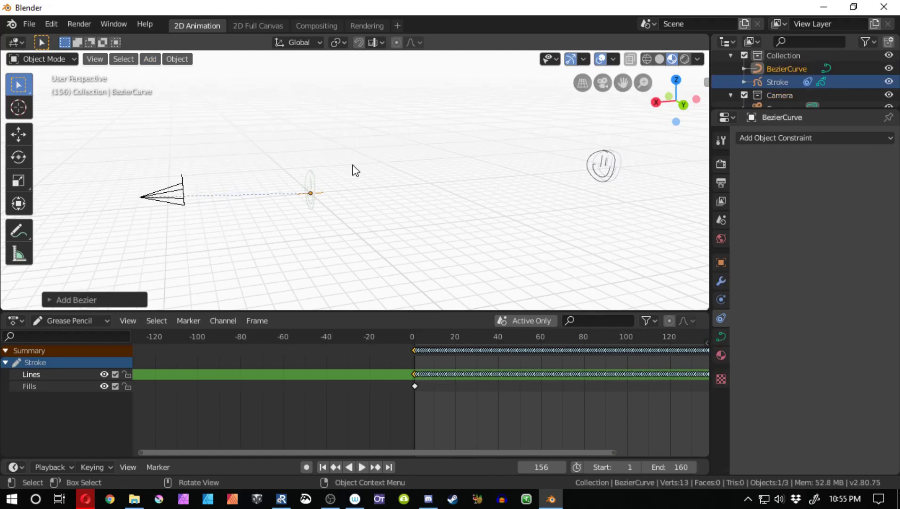
click(150, 59)
click(149, 58)
mouse_move(602, 198)
shift+middle_down()
mouse_move(506, 204)
mouse_move(392, 231)
shift+middle_up()
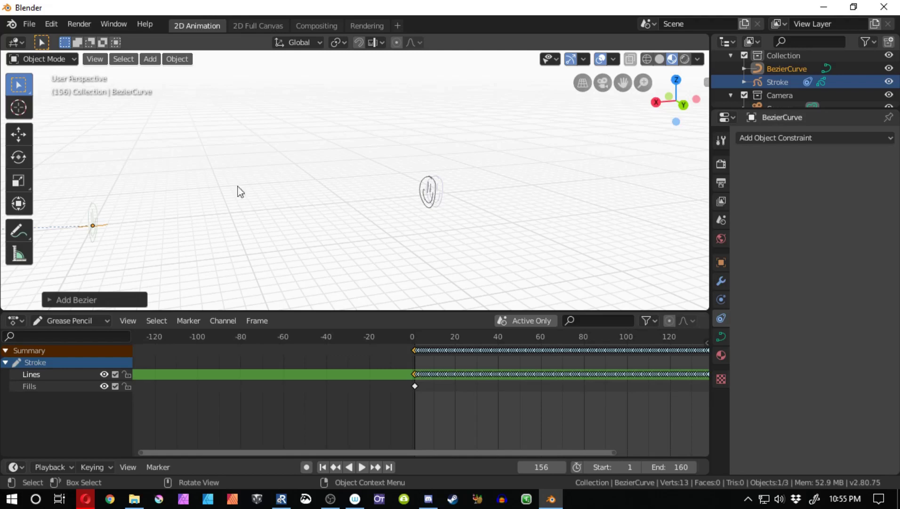
mouse_move(234, 202)
middle_down()
mouse_move(306, 187)
mouse_move(325, 197)
middle_up()
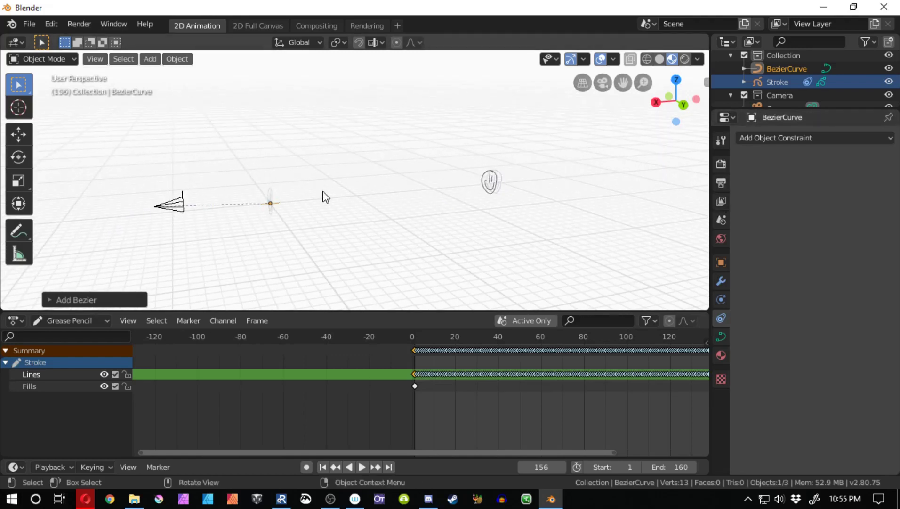
scroll(324, 212, up, 2)
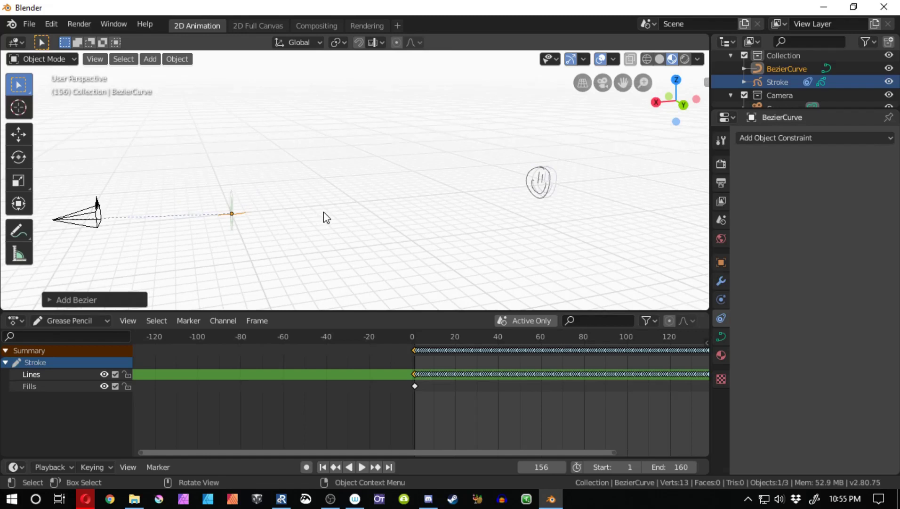
Switch to Discord, open the creator's own server and look back through the older posts in the share-your-work channel
click(428, 499)
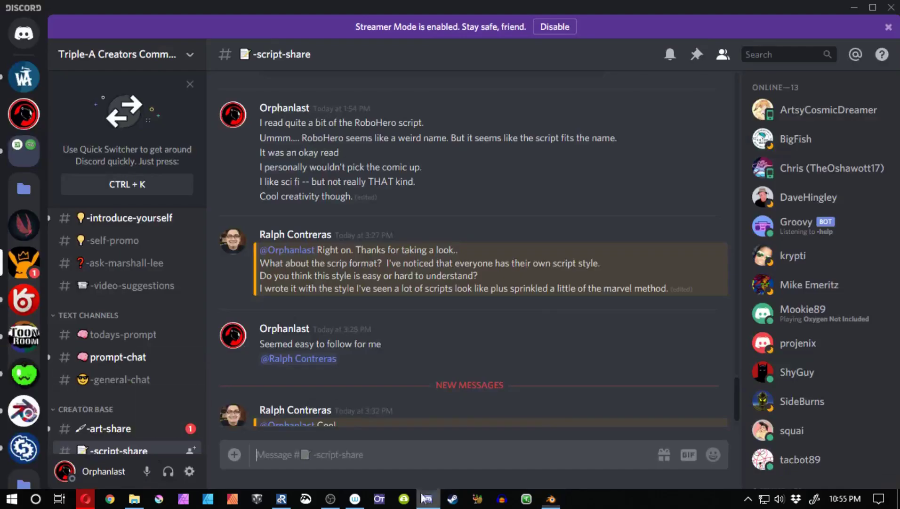
click(26, 115)
scroll(346, 261, up, 10)
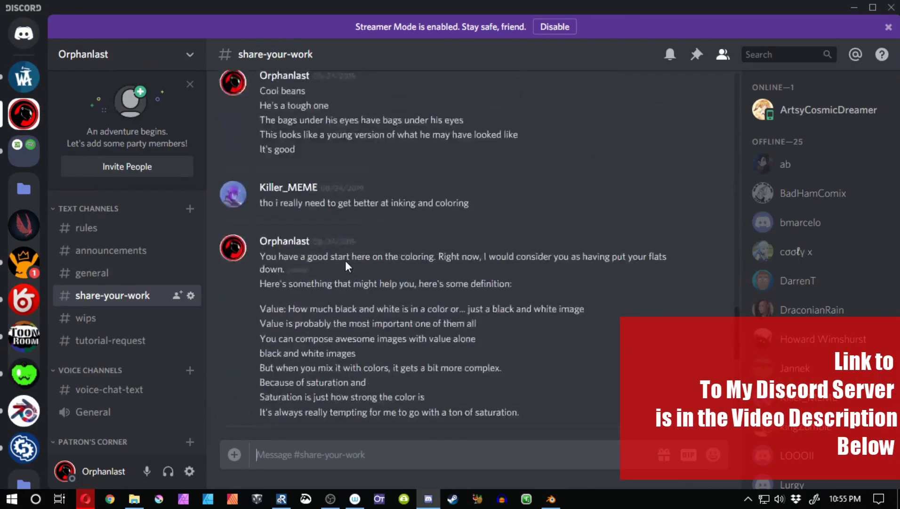
scroll(345, 260, up, 10)
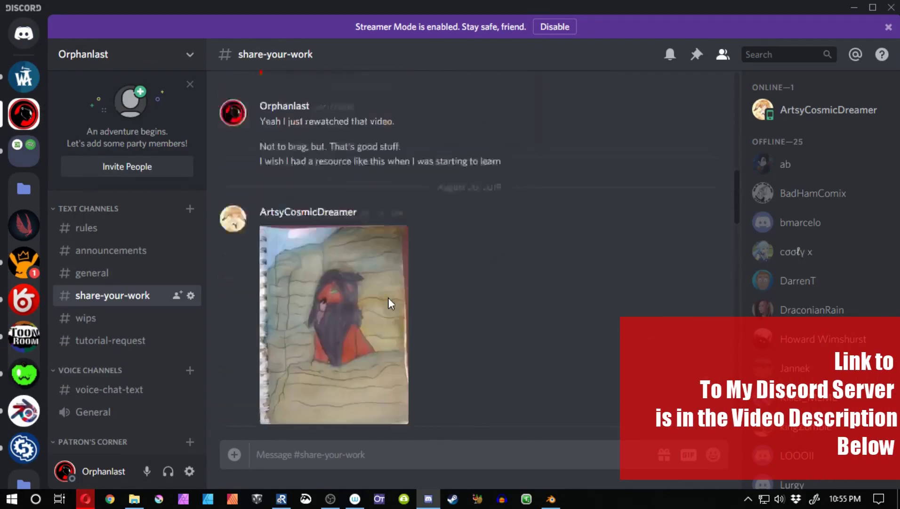
scroll(331, 241, up, 10)
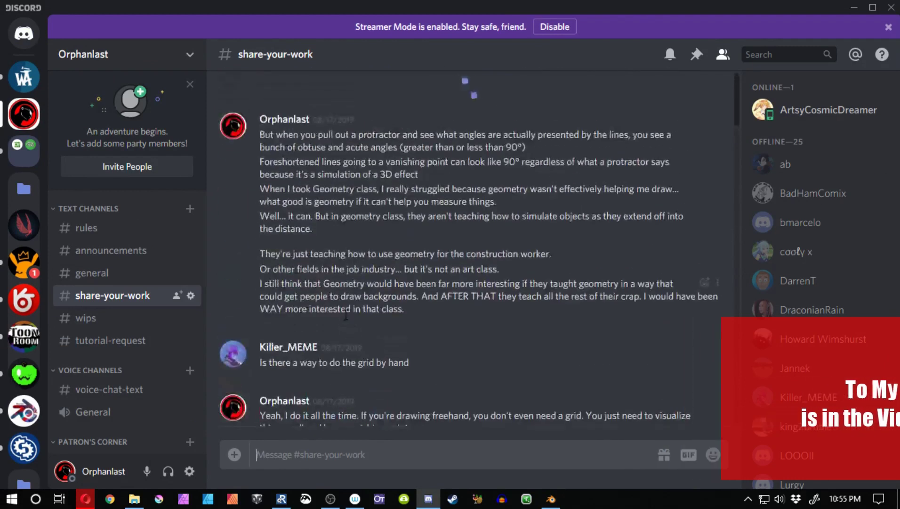
scroll(331, 242, up, 15)
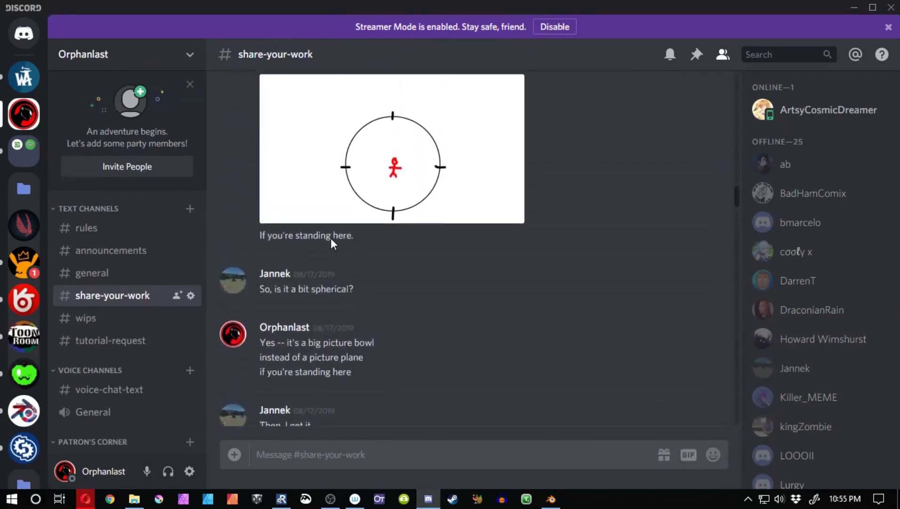
scroll(331, 243, up, 15)
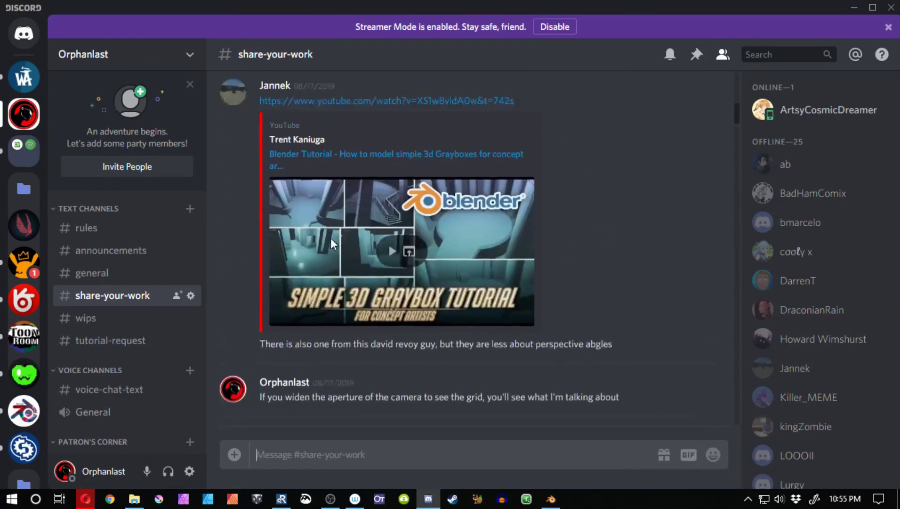
scroll(332, 241, up, 15)
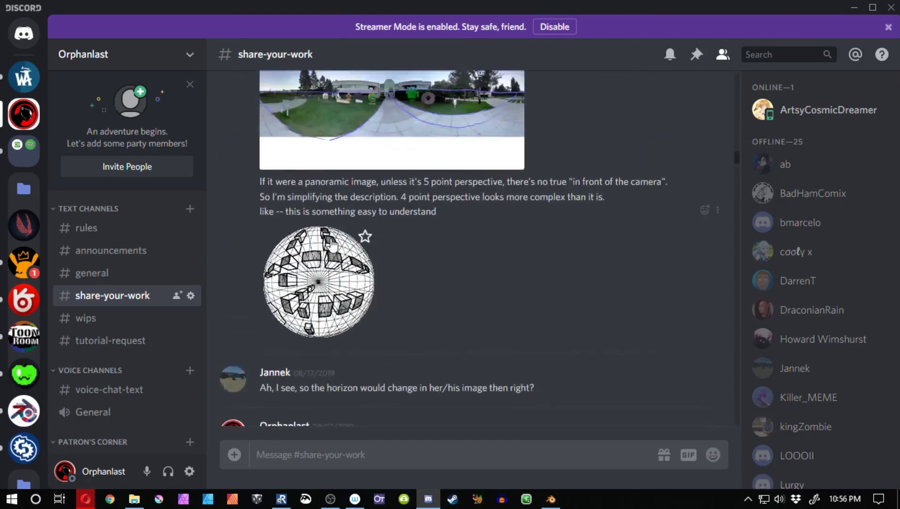
scroll(331, 238, up, 15)
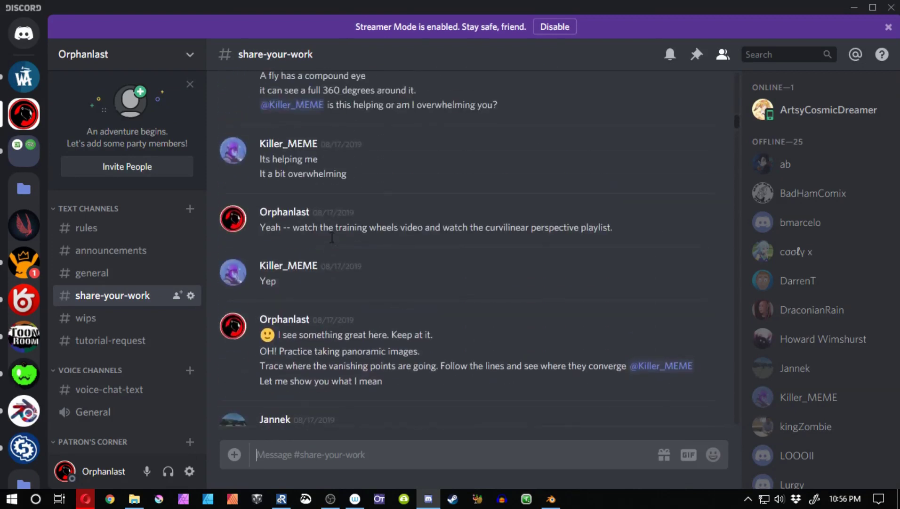
scroll(331, 237, up, 2)
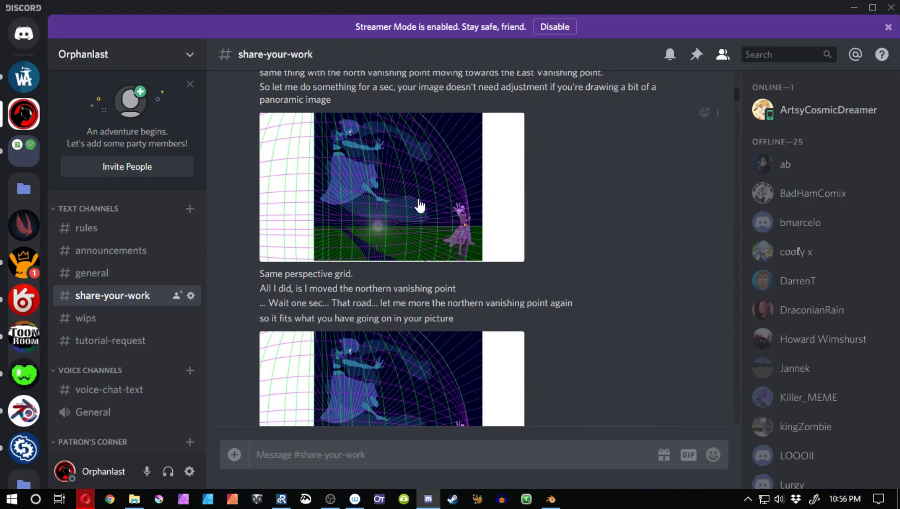
View the artwork with the curved perspective grid enlarged, and look further back through the perspective discussion
click(390, 204)
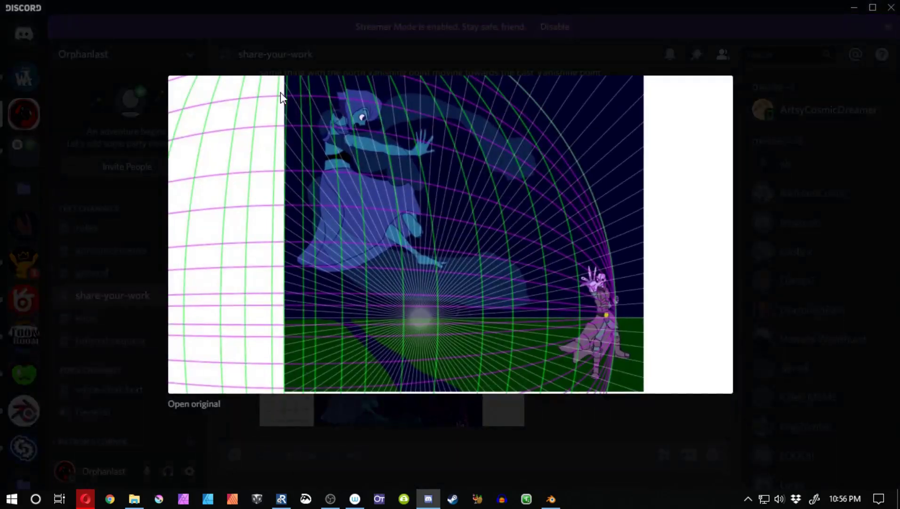
click(426, 400)
scroll(425, 399, up, 10)
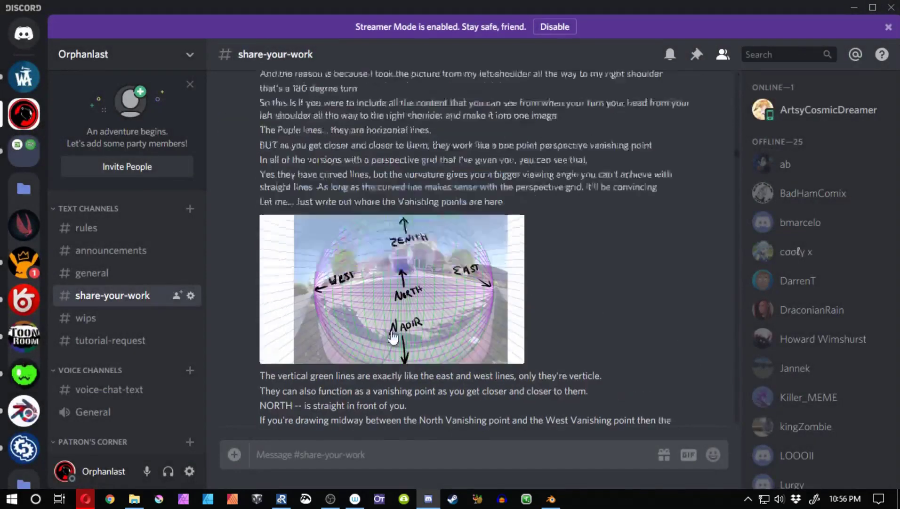
scroll(372, 263, up, 5)
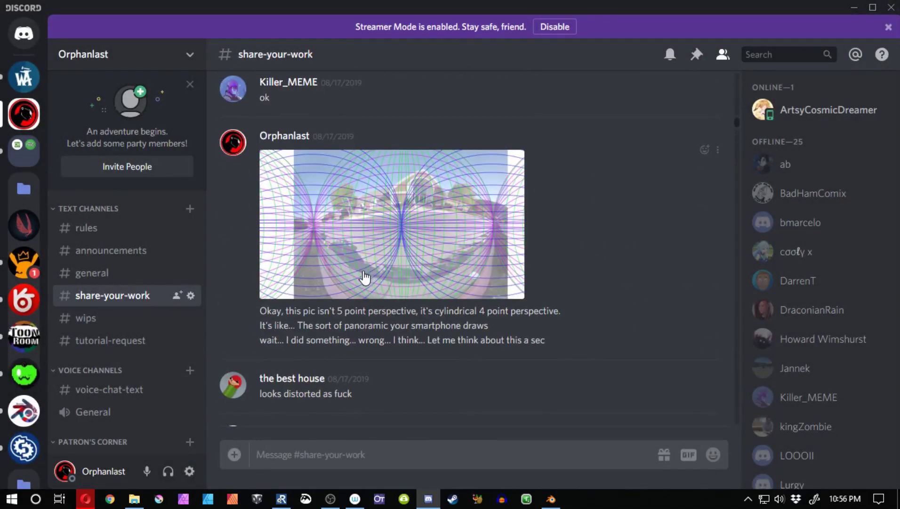
scroll(365, 278, up, 12)
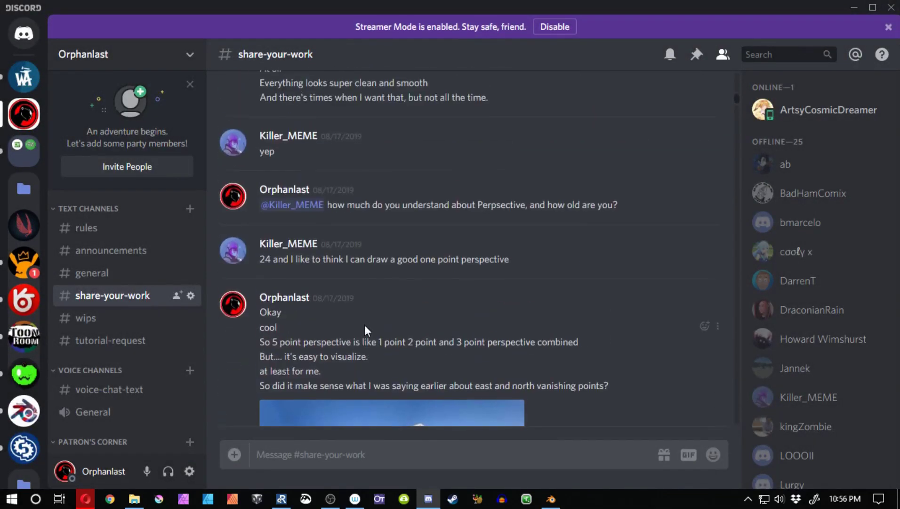
scroll(364, 325, up, 12)
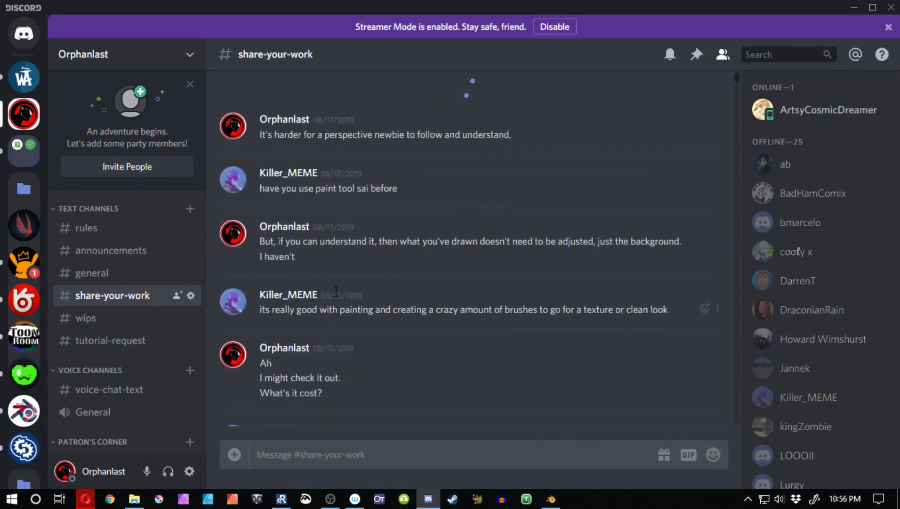
Find the August 17, 2019 post with the cropped artwork and view its picture enlarged
scroll(336, 291, up, 8)
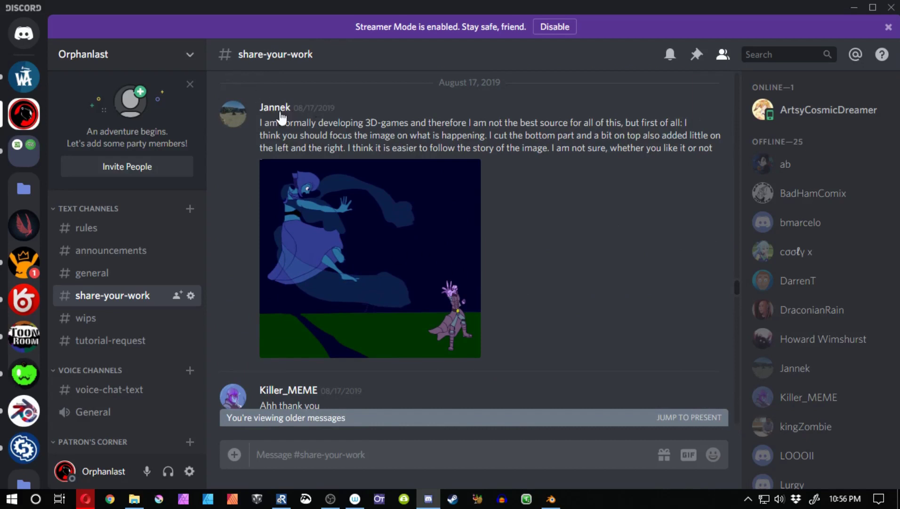
scroll(485, 357, down, 2)
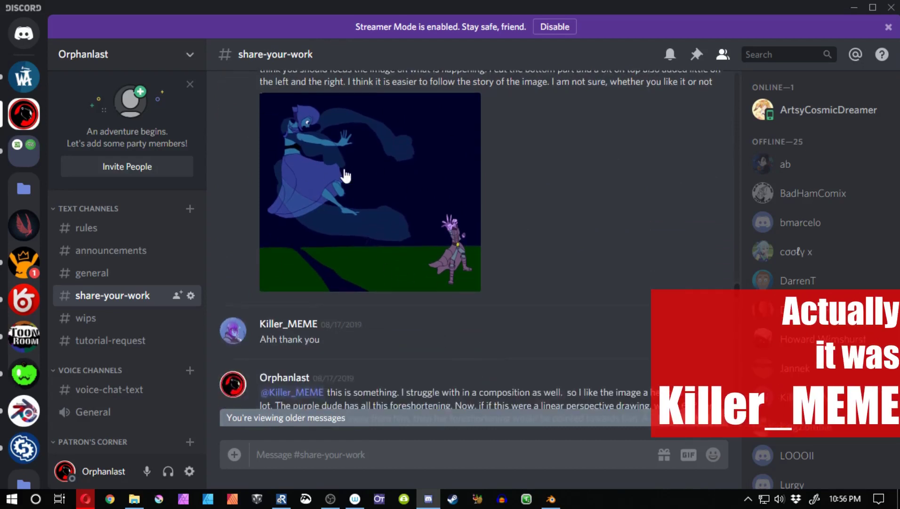
click(395, 222)
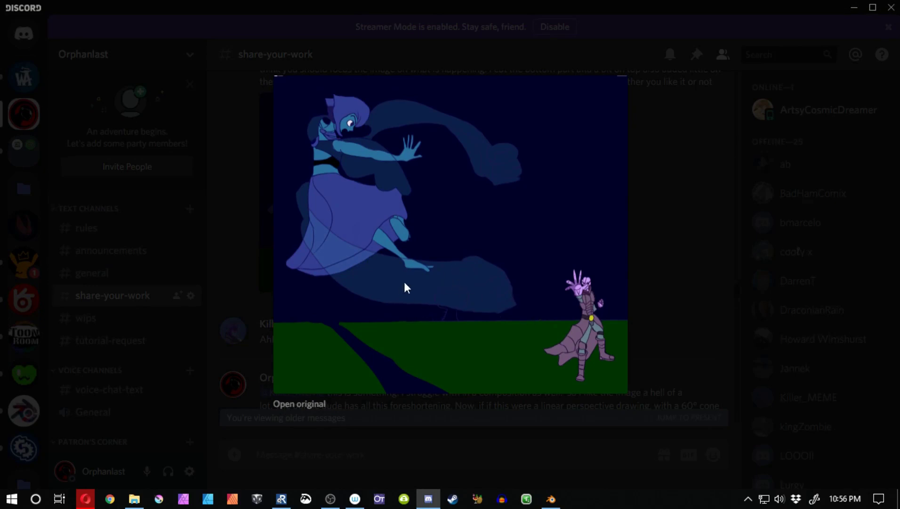
click(253, 278)
Examine the panoramic photo and its cylindrical 4 point perspective grid overlays in the share-your-work channel
scroll(387, 351, down, 15)
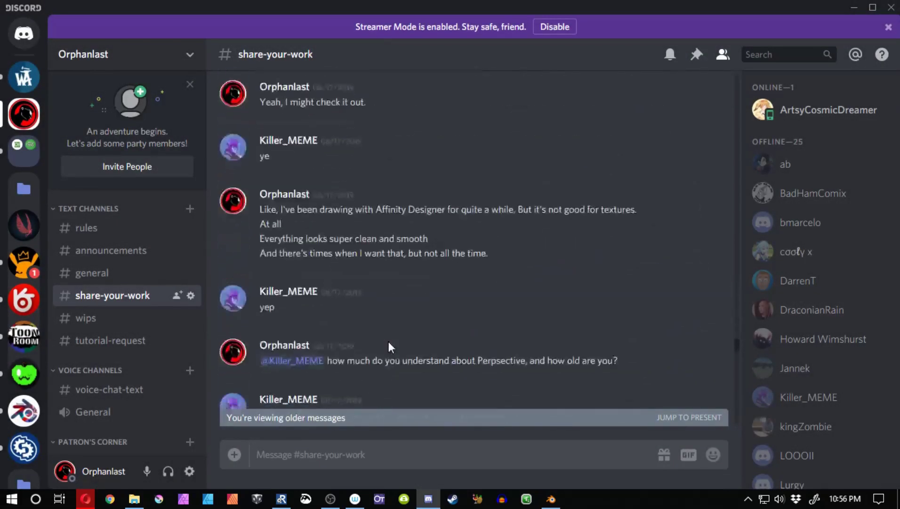
scroll(377, 336, down, 1)
scroll(382, 309, up, 3)
scroll(422, 207, down, 2)
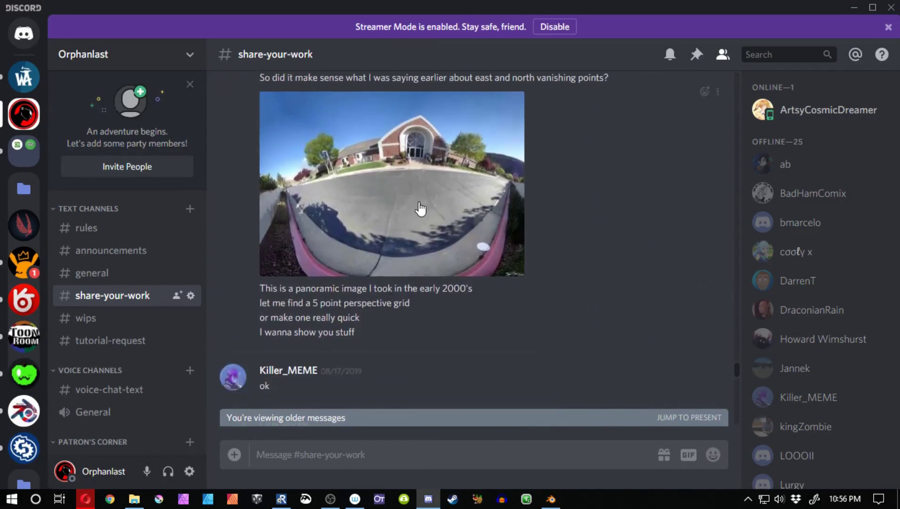
scroll(413, 230, down, 5)
scroll(413, 228, down, 2)
scroll(416, 202, down, 6)
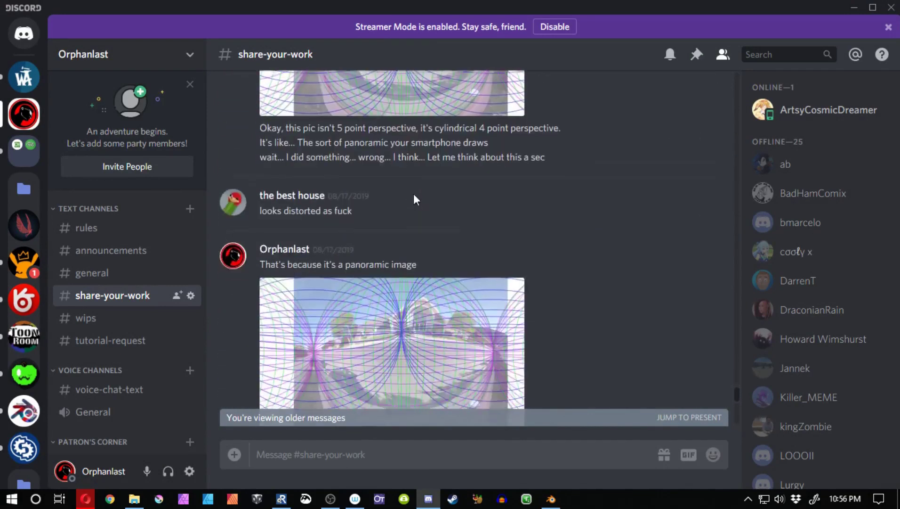
Examine the 5 point perspective grid overlay, the labelled vanishing points, and the same grid applied to the artwork
scroll(413, 207, down, 3)
scroll(414, 205, down, 3)
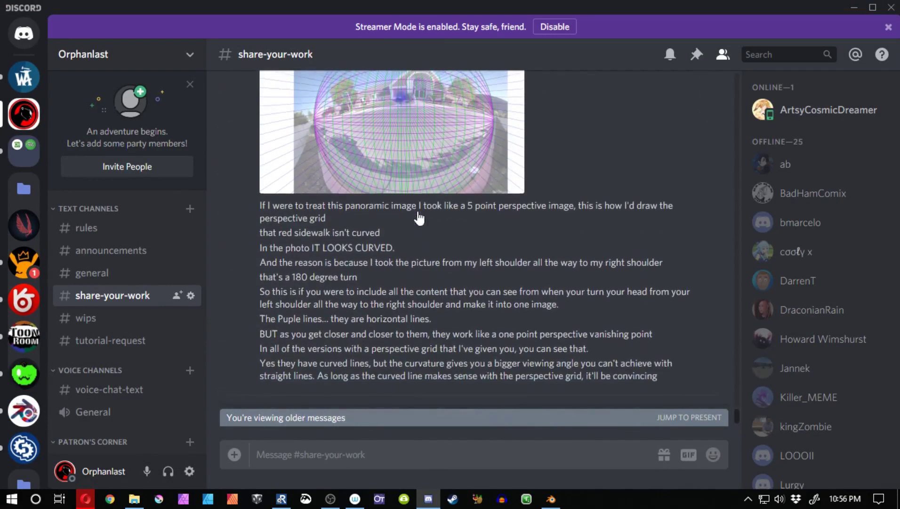
scroll(414, 203, up, 6)
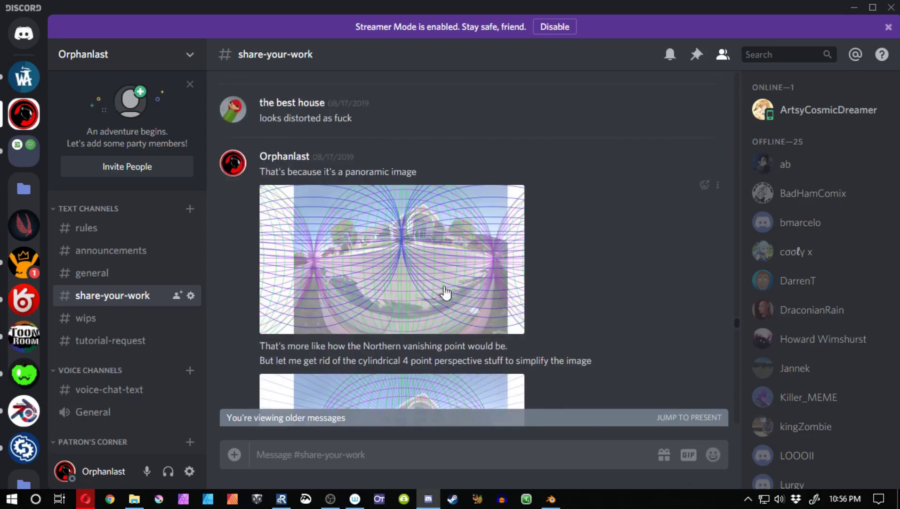
scroll(437, 266, down, 7)
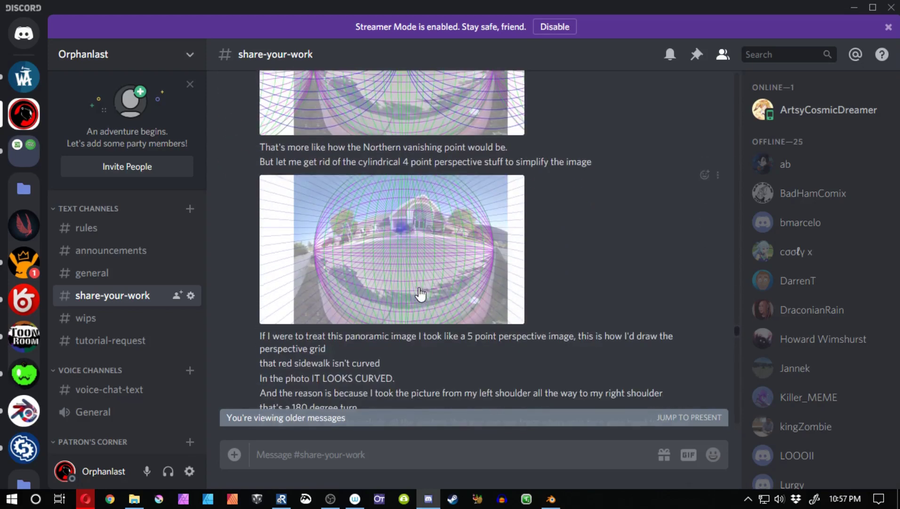
scroll(427, 150, down, 7)
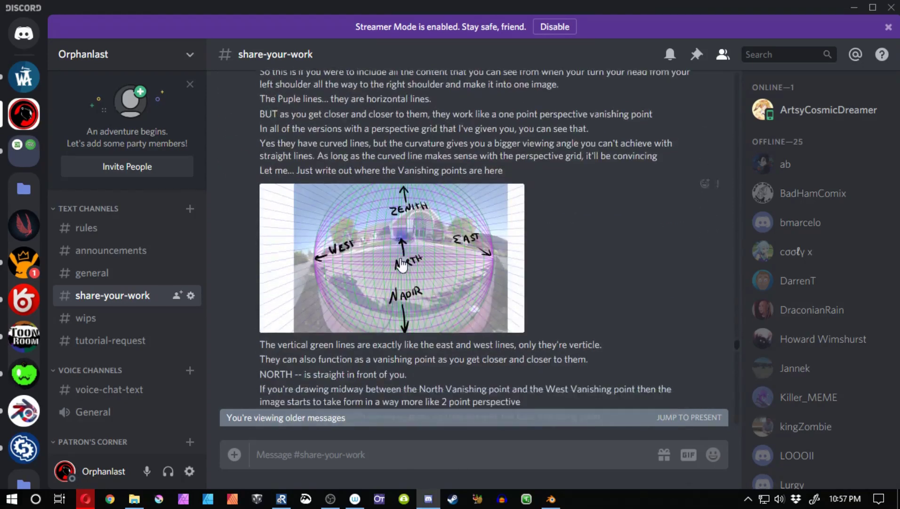
scroll(504, 207, down, 4)
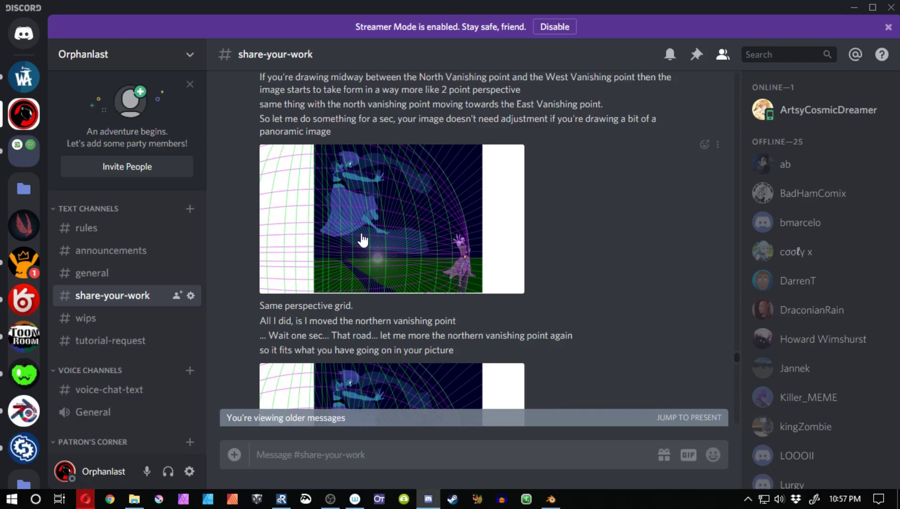
Review the artwork with the moved northern vanishing point and find the top-view horizon circle diagrams further on in the discussion
scroll(377, 238, up, 3)
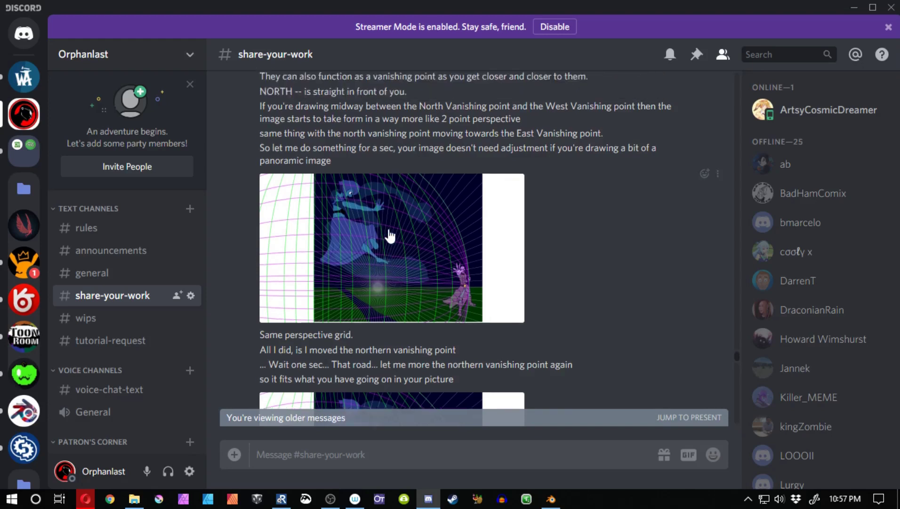
scroll(414, 224, down, 3)
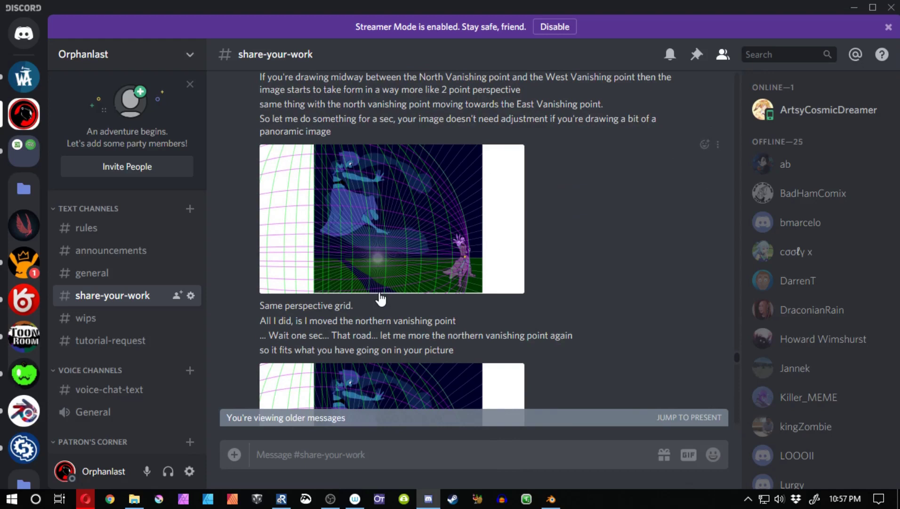
scroll(381, 298, down, 20)
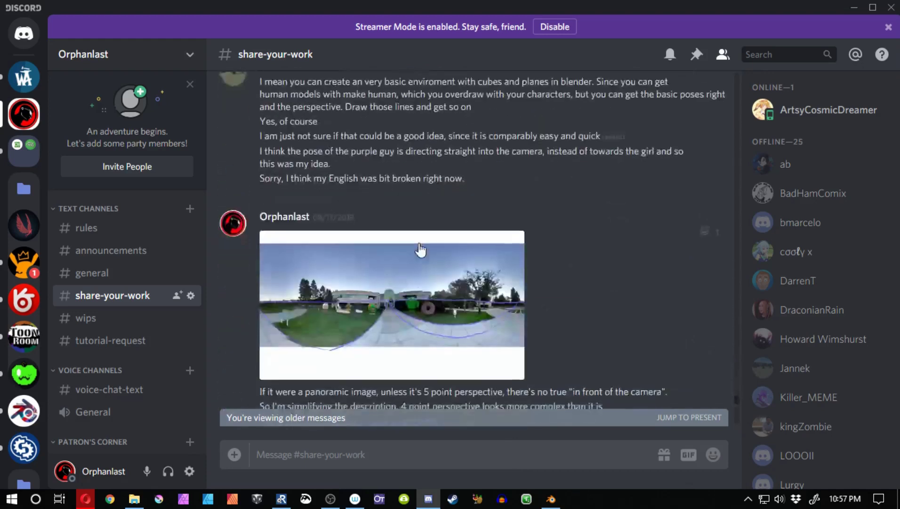
scroll(420, 250, down, 10)
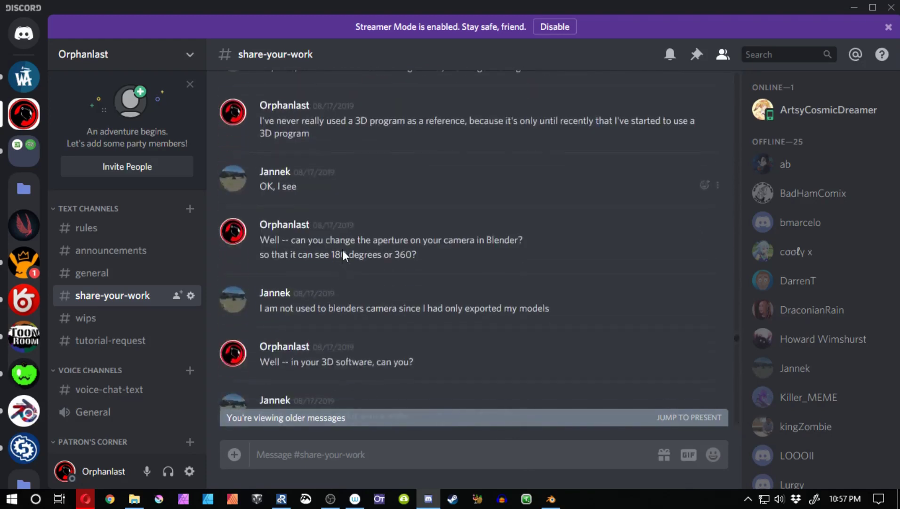
scroll(338, 269, down, 10)
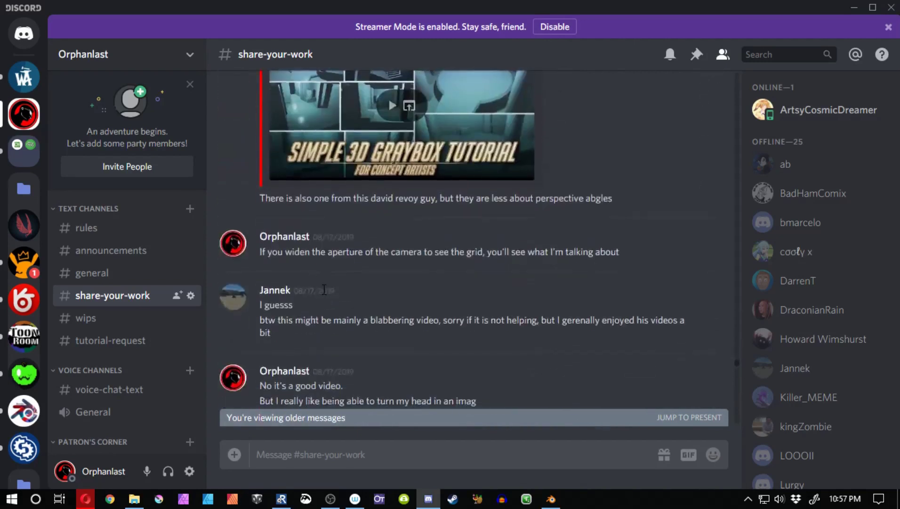
scroll(324, 290, down, 15)
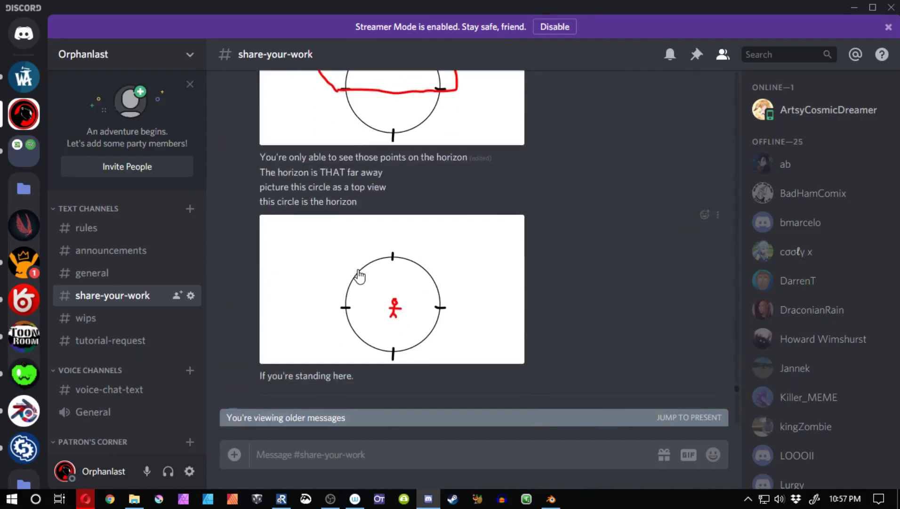
Examine the horizon circle diagrams, the top view with green and blue grid lines, and the spherical 5 point perspective drawing
scroll(359, 276, down, 4)
scroll(357, 276, up, 6)
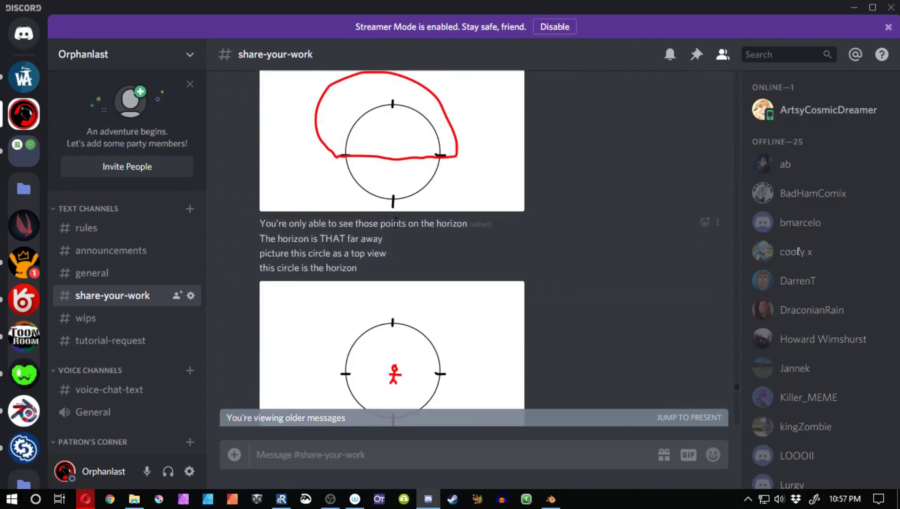
scroll(393, 300, down, 1)
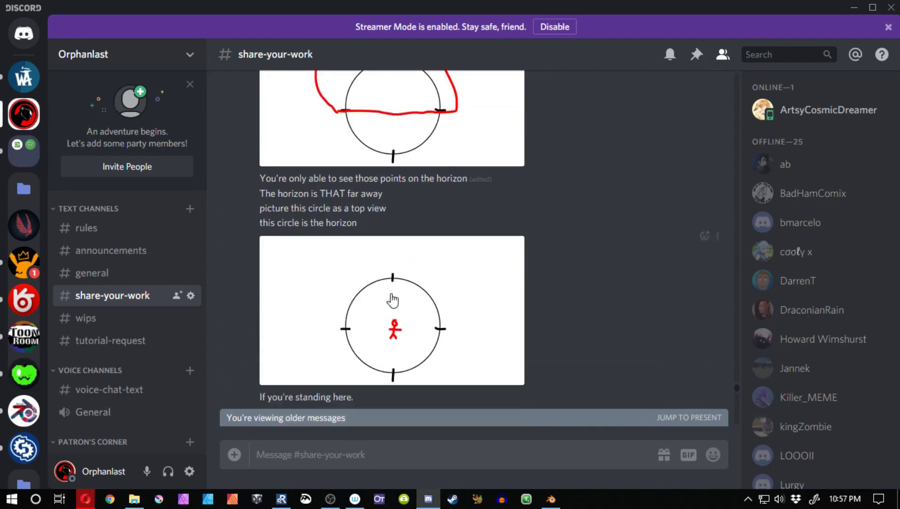
scroll(393, 300, down, 10)
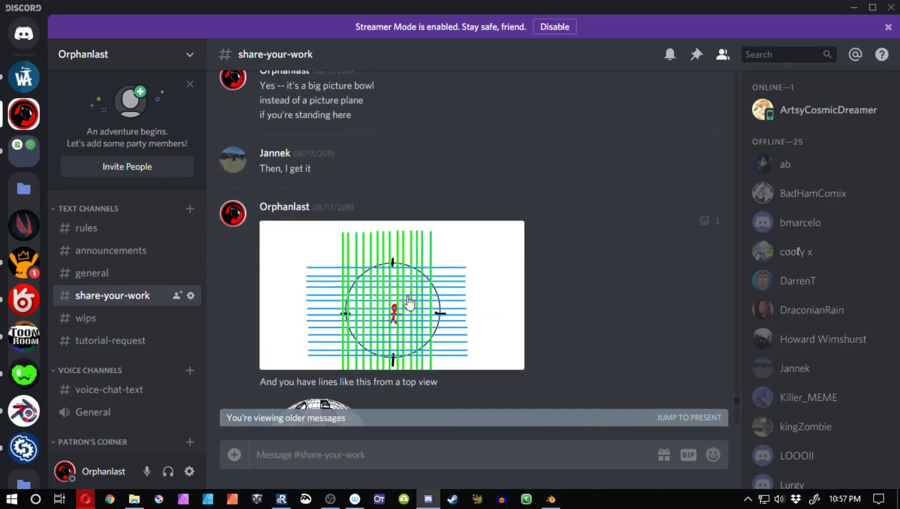
scroll(409, 302, down, 1)
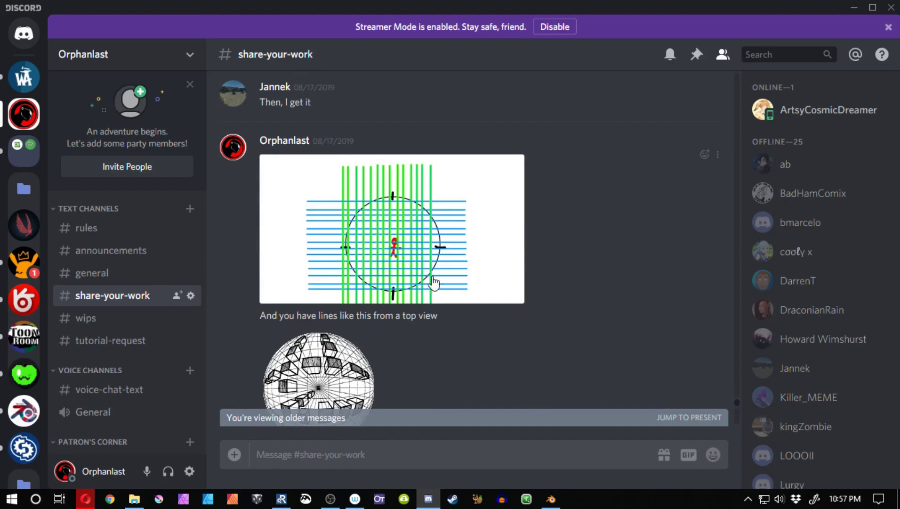
scroll(434, 285, down, 3)
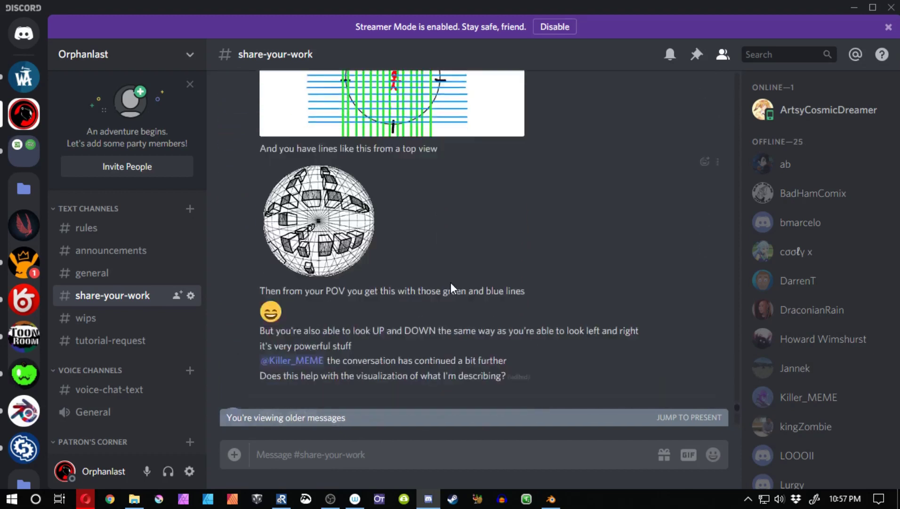
scroll(537, 303, down, 6)
scroll(538, 302, up, 10)
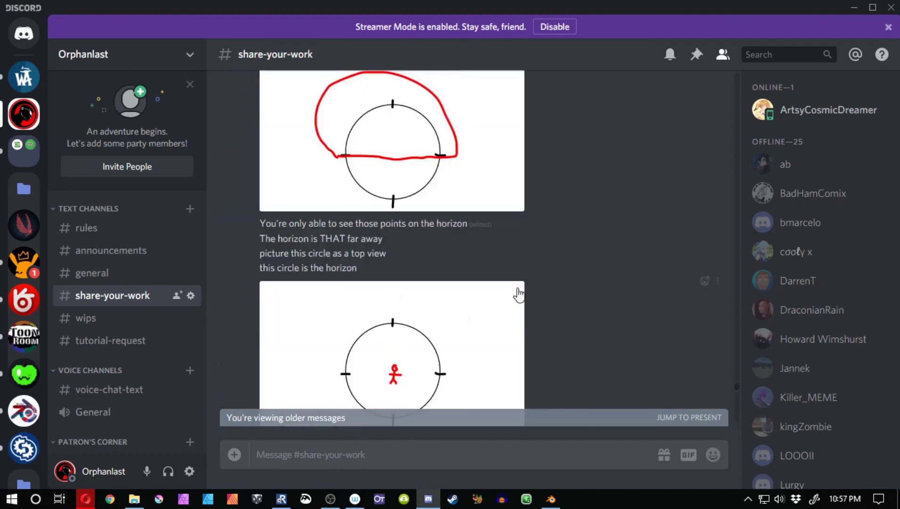
Return to Blender and inspect the camera, the Bezier curve and the smiley drawing from several angles in 3D space
click(427, 503)
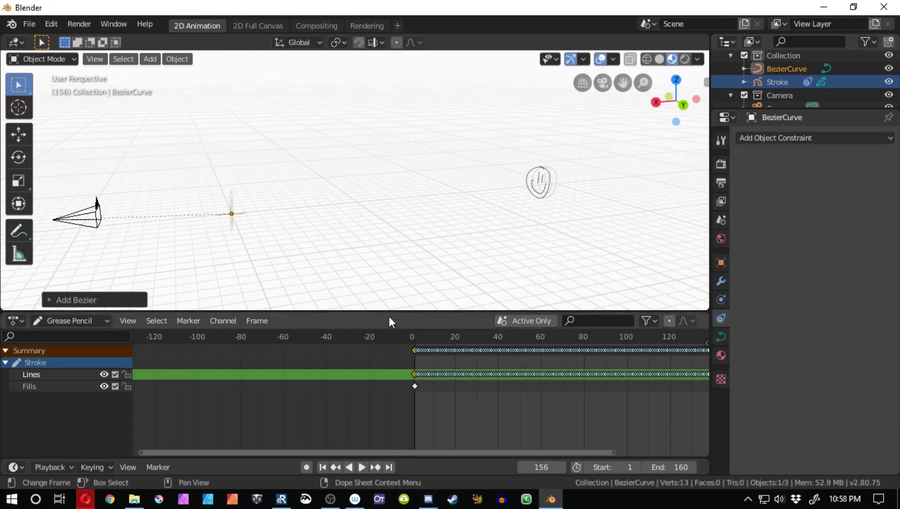
mouse_move(282, 261)
middle_down()
mouse_move(415, 263)
mouse_move(332, 243)
mouse_move(362, 243)
mouse_move(312, 239)
mouse_move(376, 271)
mouse_move(354, 225)
middle_up()
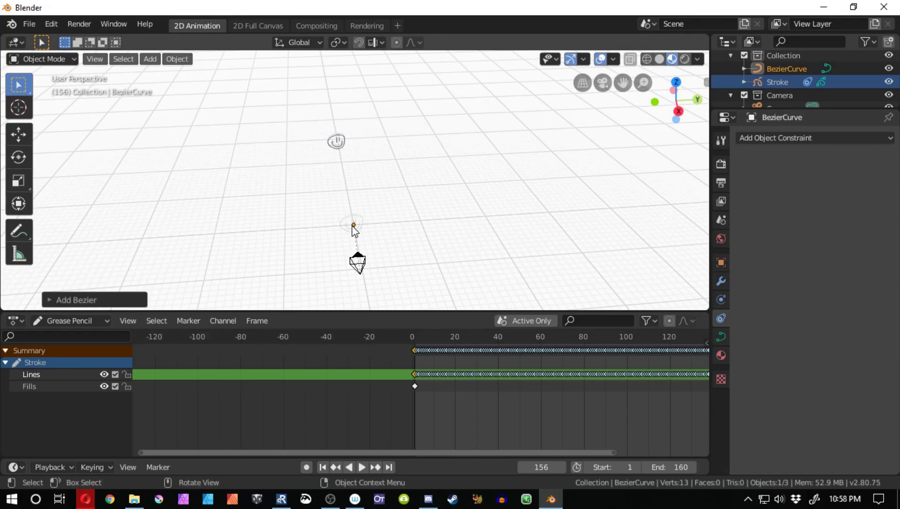
mouse_move(331, 191)
middle_down()
mouse_move(346, 171)
mouse_move(309, 193)
mouse_move(195, 165)
middle_up()
scroll(244, 212, up, 1)
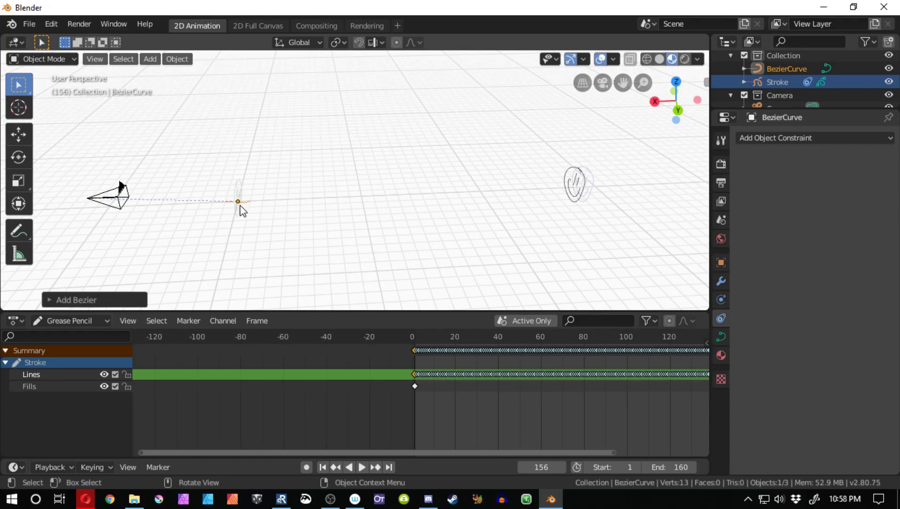
middle_drag(217, 212, 240, 220)
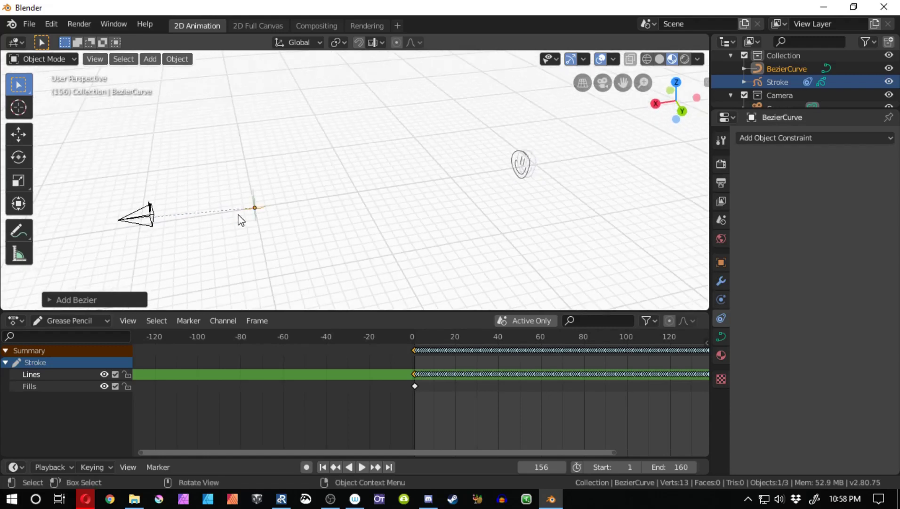